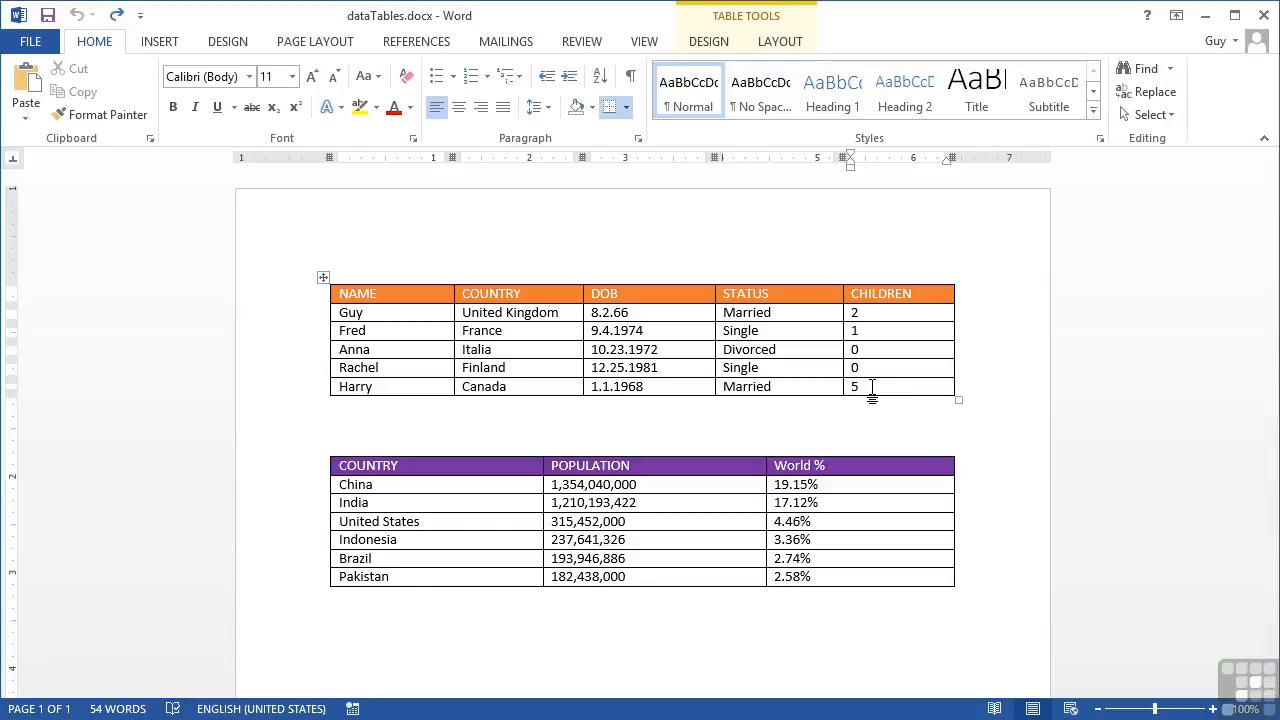
Add a row at the end of the first table and total the CHILDREN column in it with =SUM(ABOVE)
key(Tab)
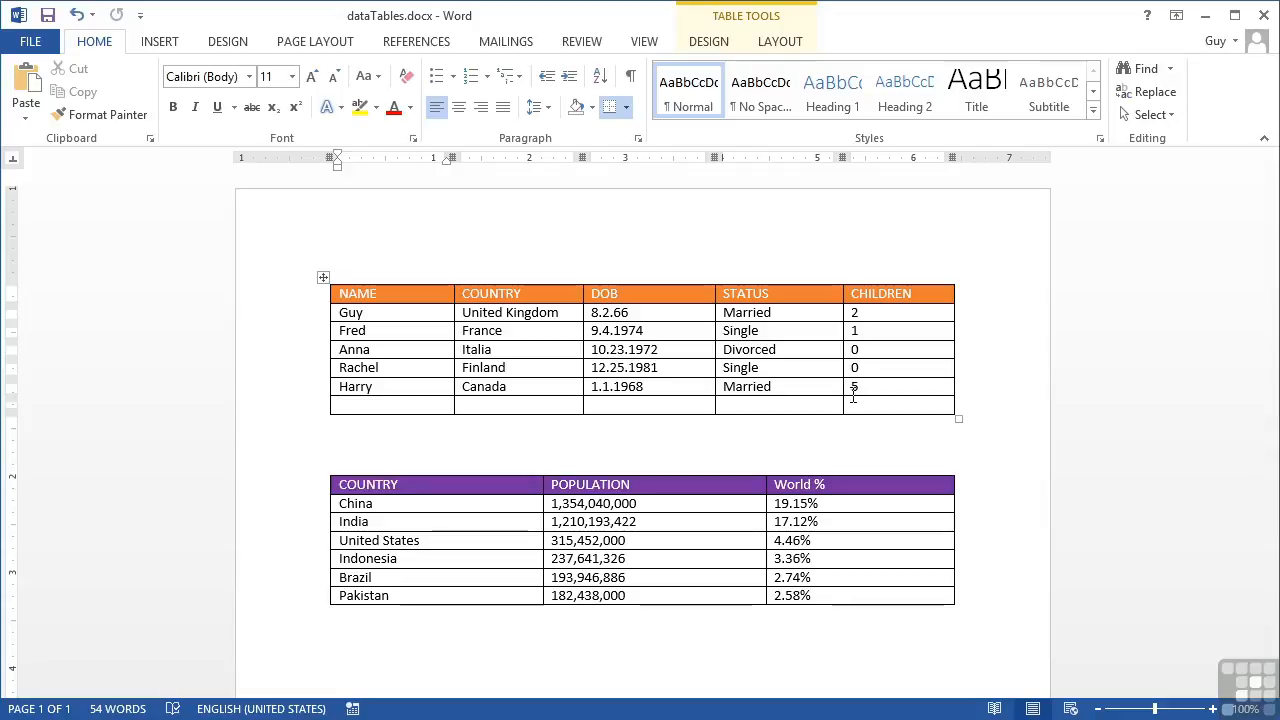
click(870, 404)
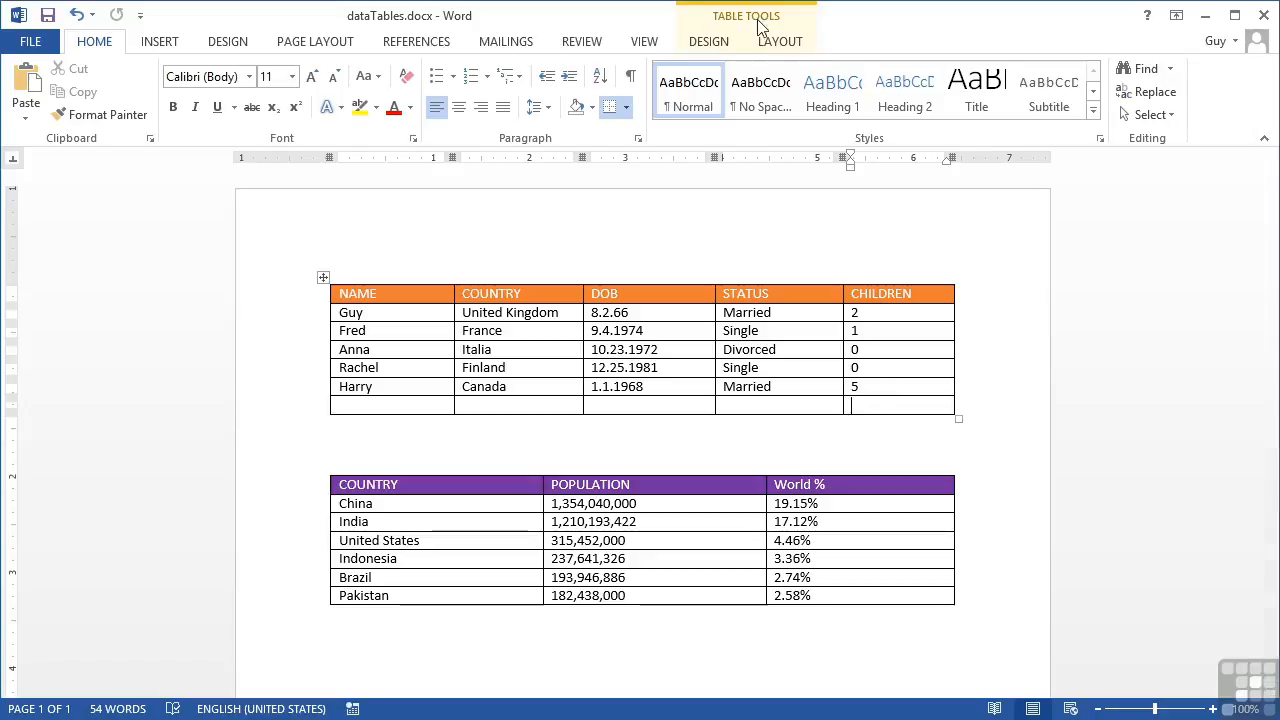
click(778, 43)
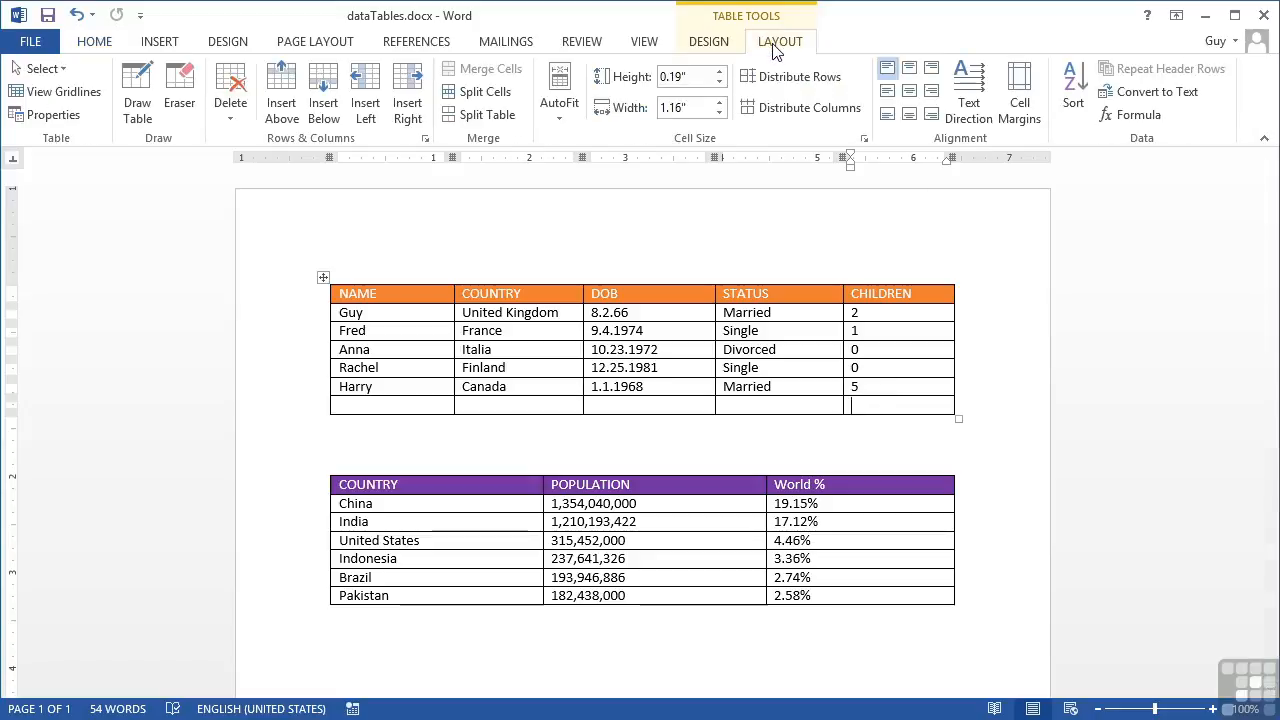
click(1128, 116)
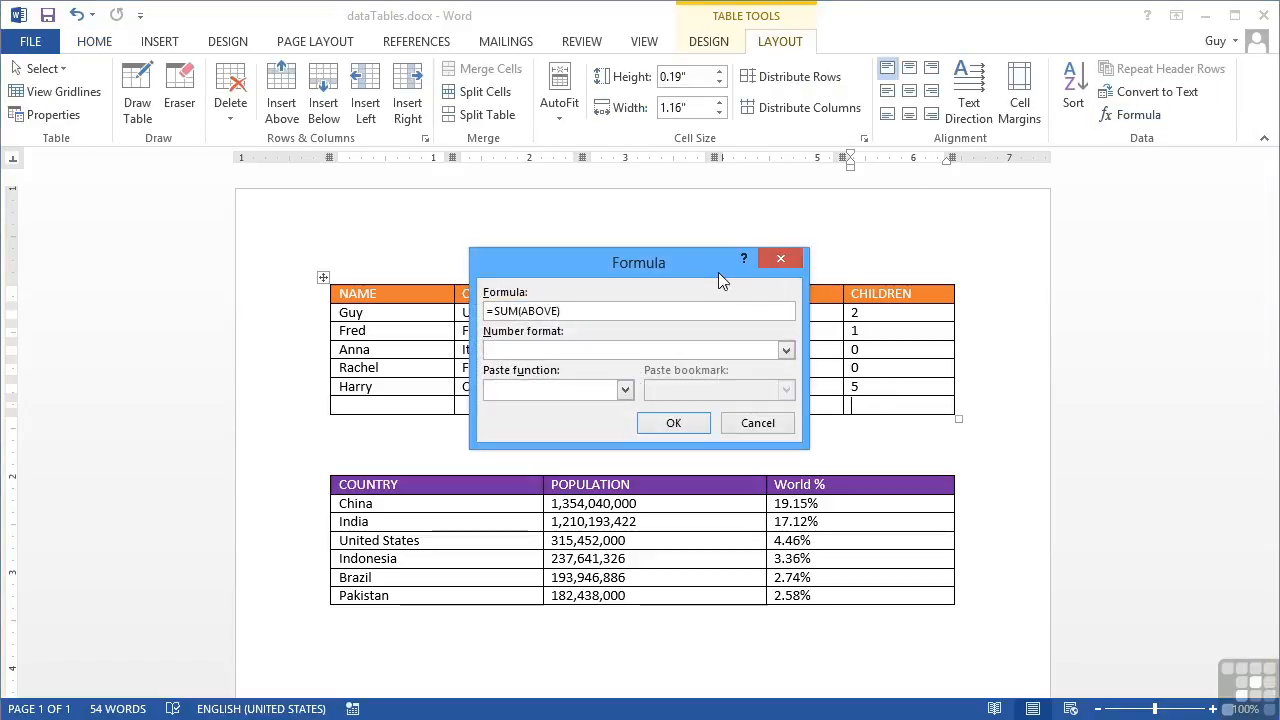
drag(680, 265, 634, 265)
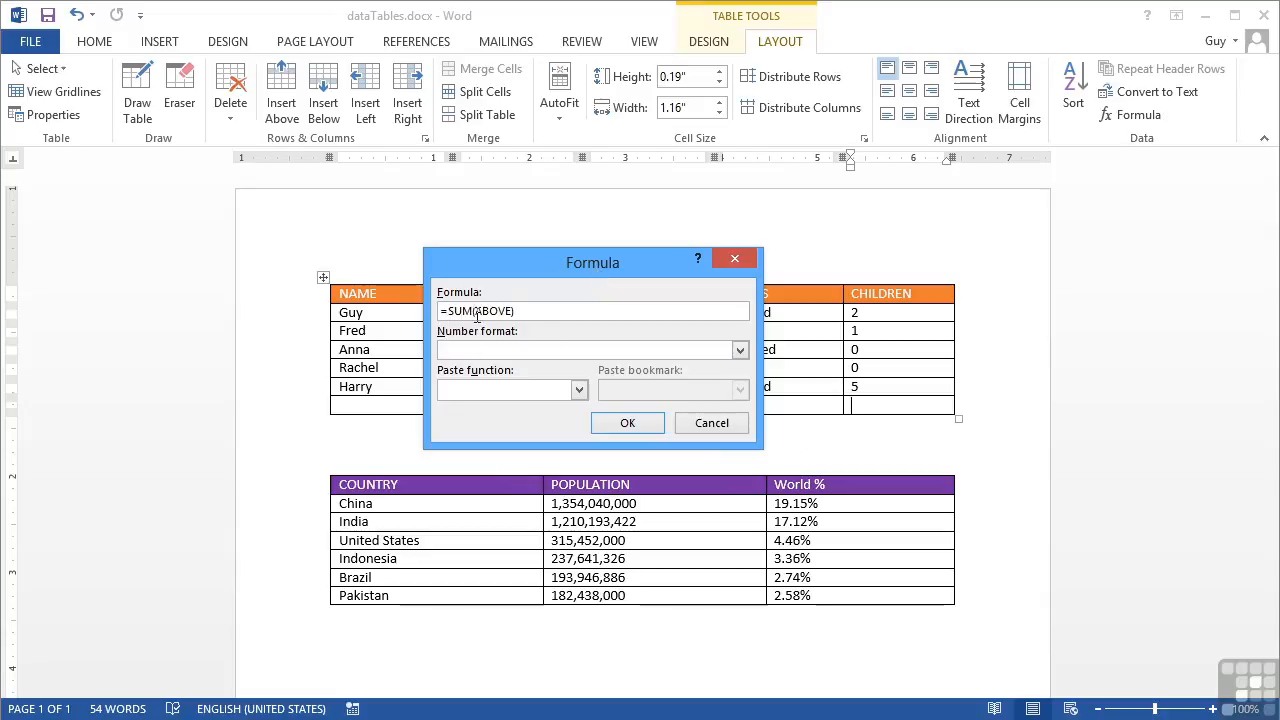
drag(477, 311, 512, 311)
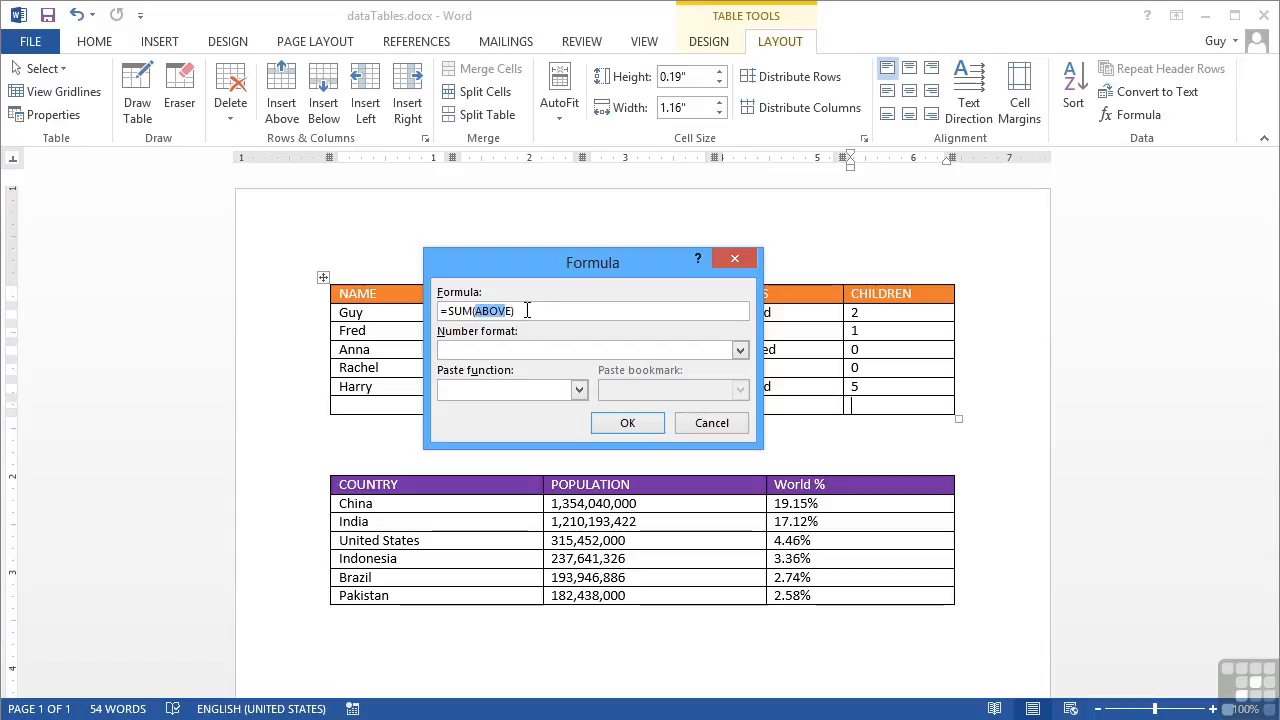
click(532, 311)
click(634, 421)
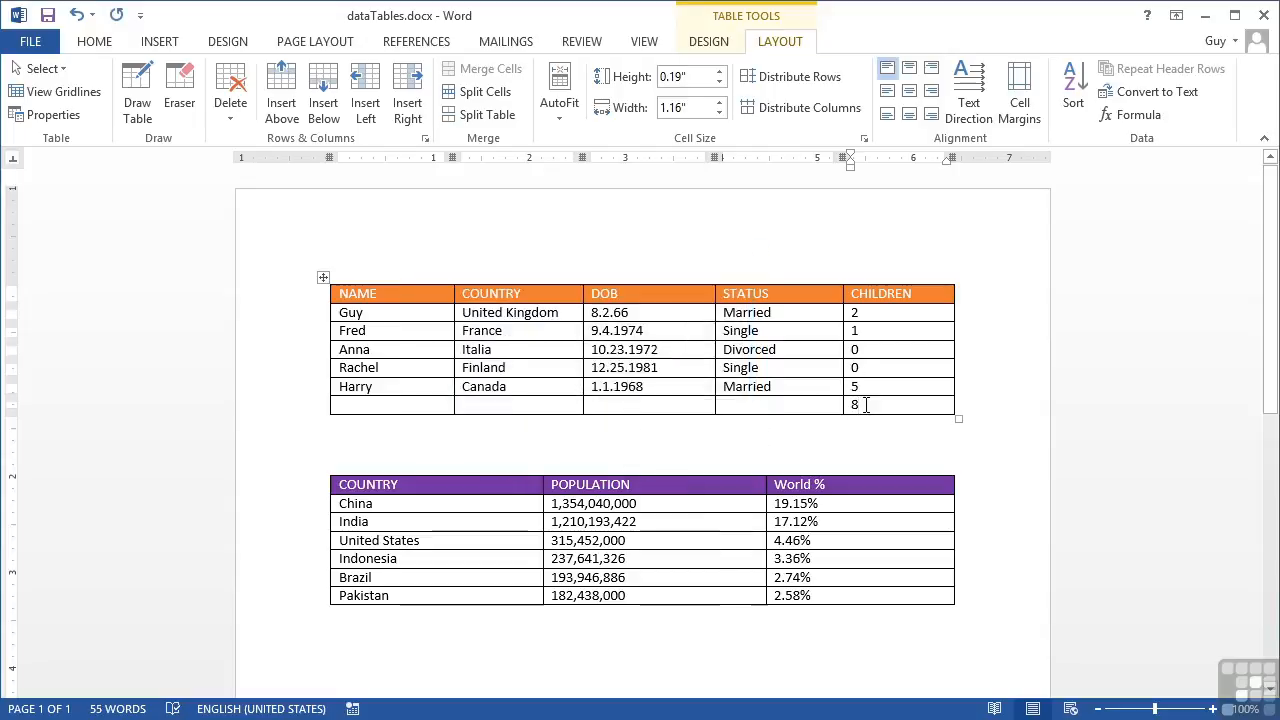
double_click(856, 404)
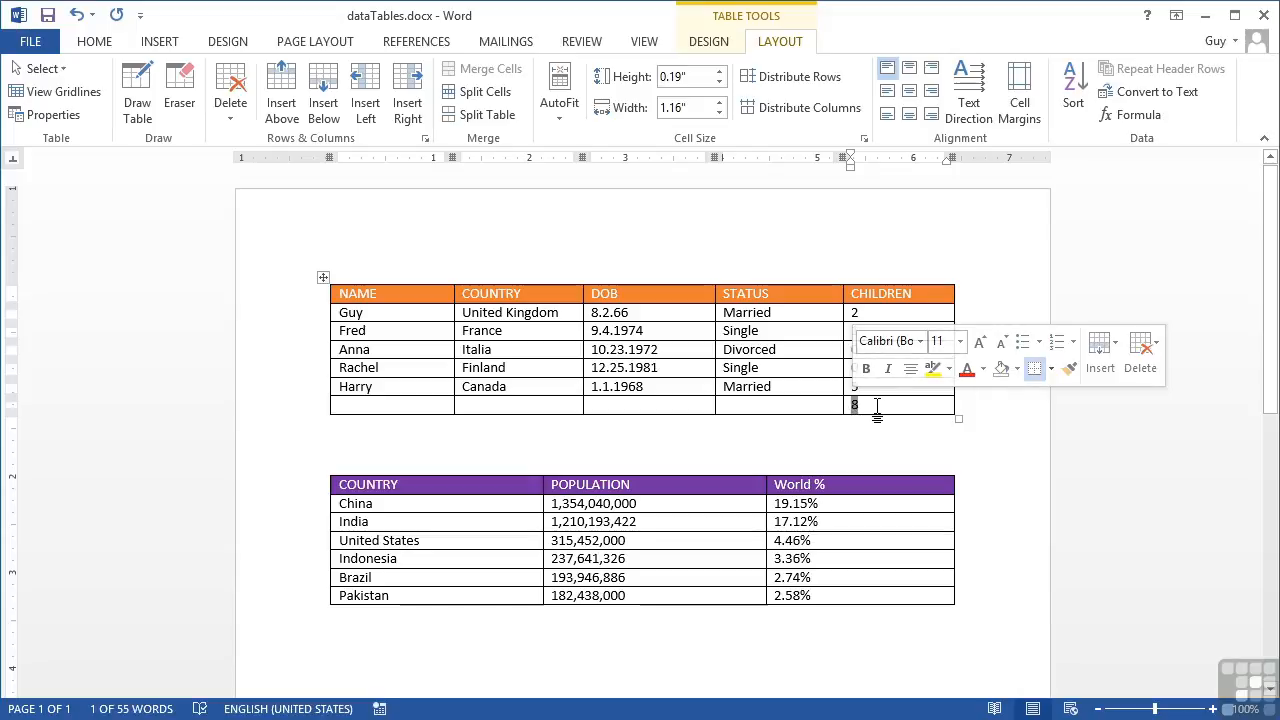
click(885, 407)
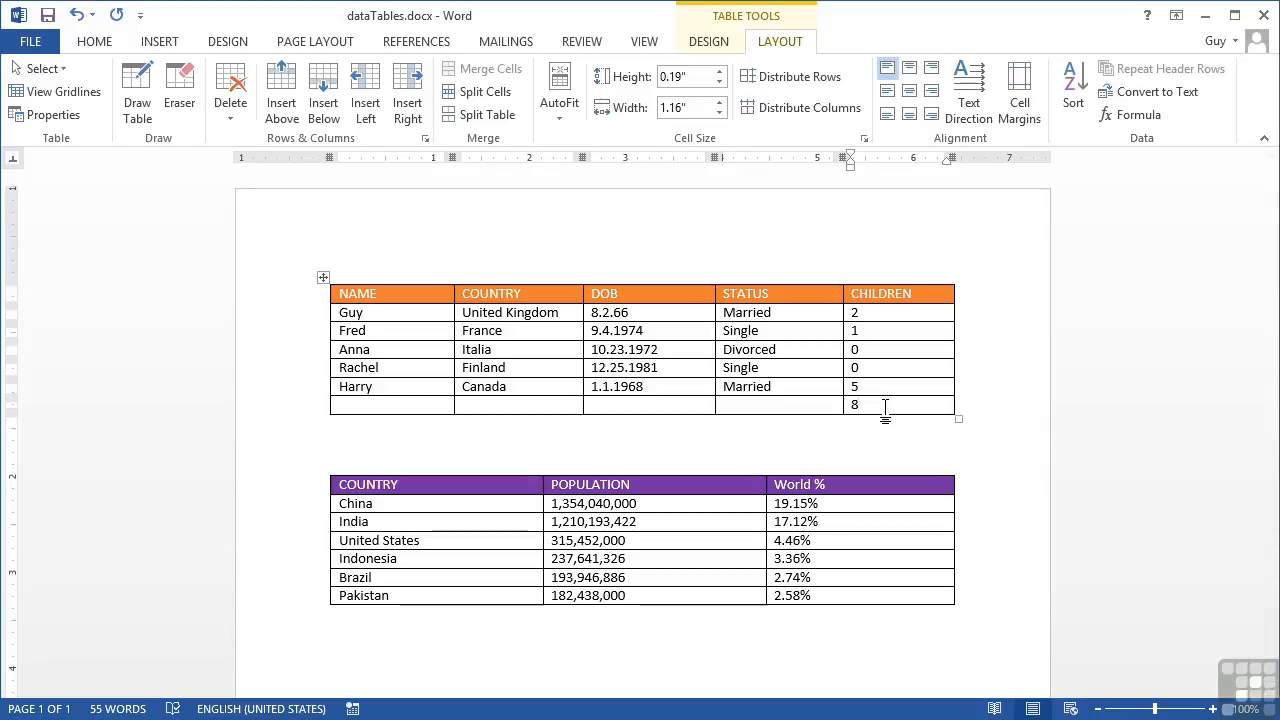
Add a row below Pakistan in the country table and total the POPULATION column with =SUM(ABOVE)
click(840, 599)
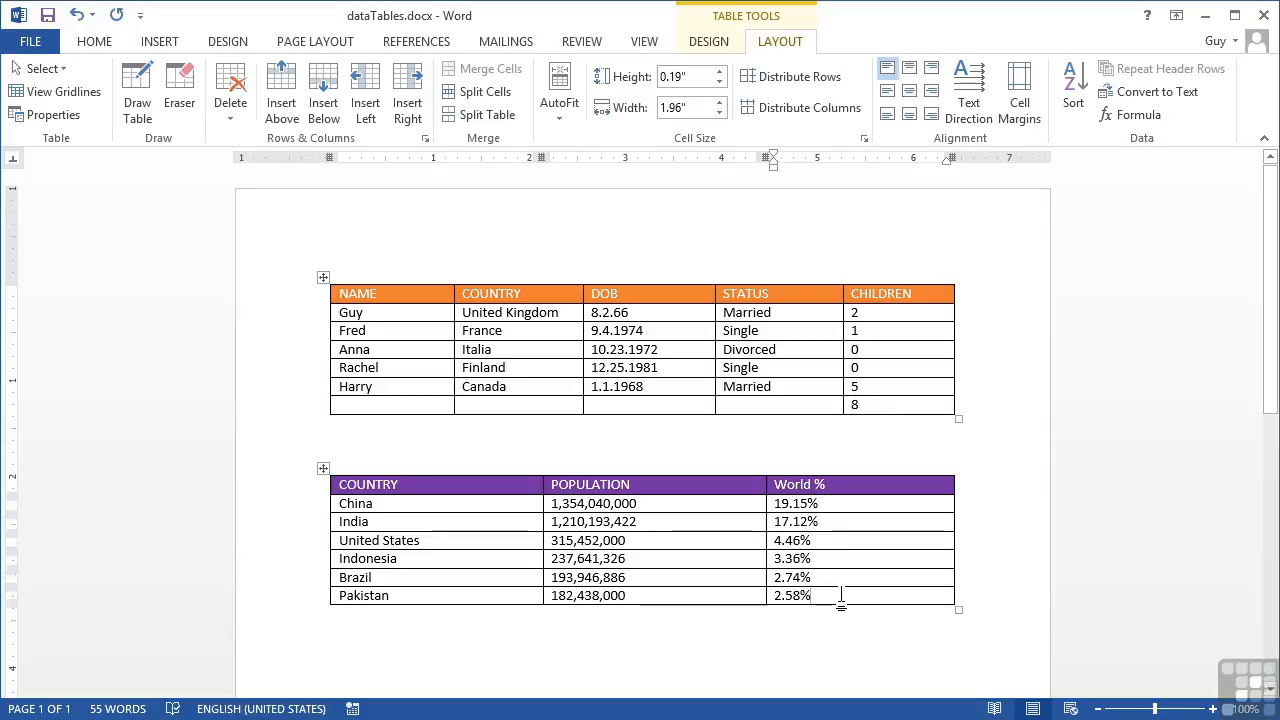
key(Tab)
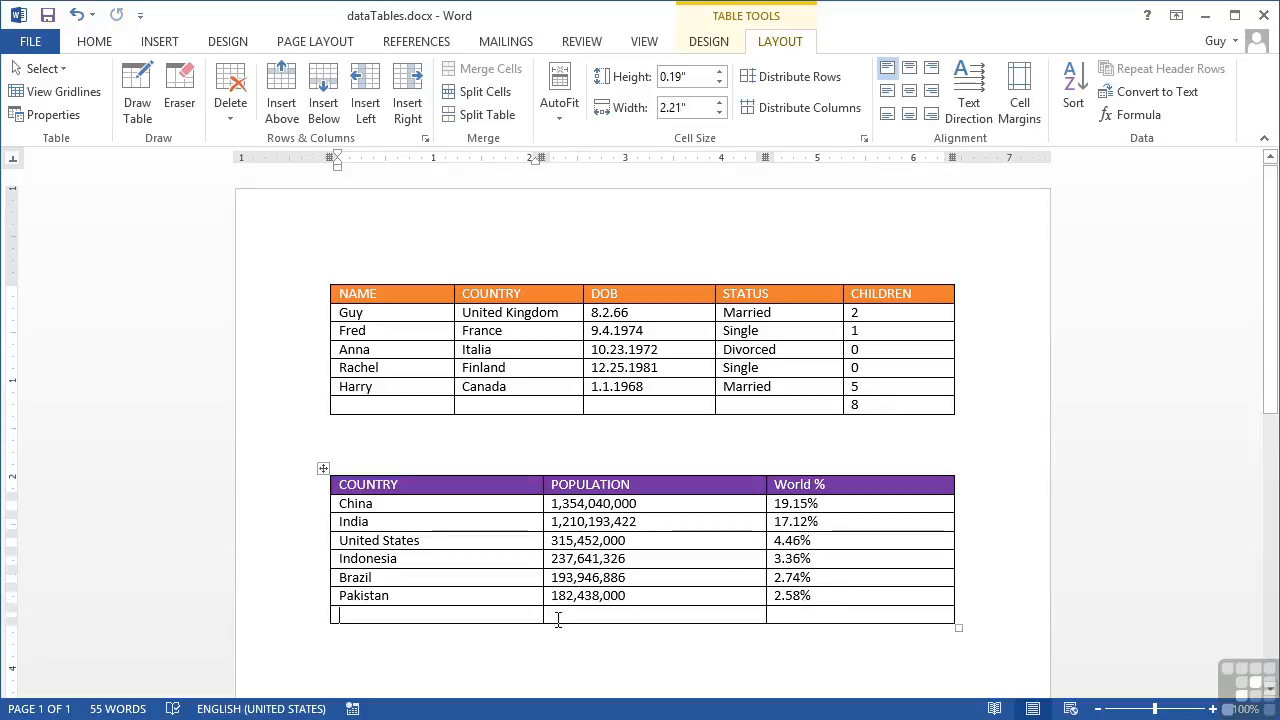
click(556, 614)
click(1132, 117)
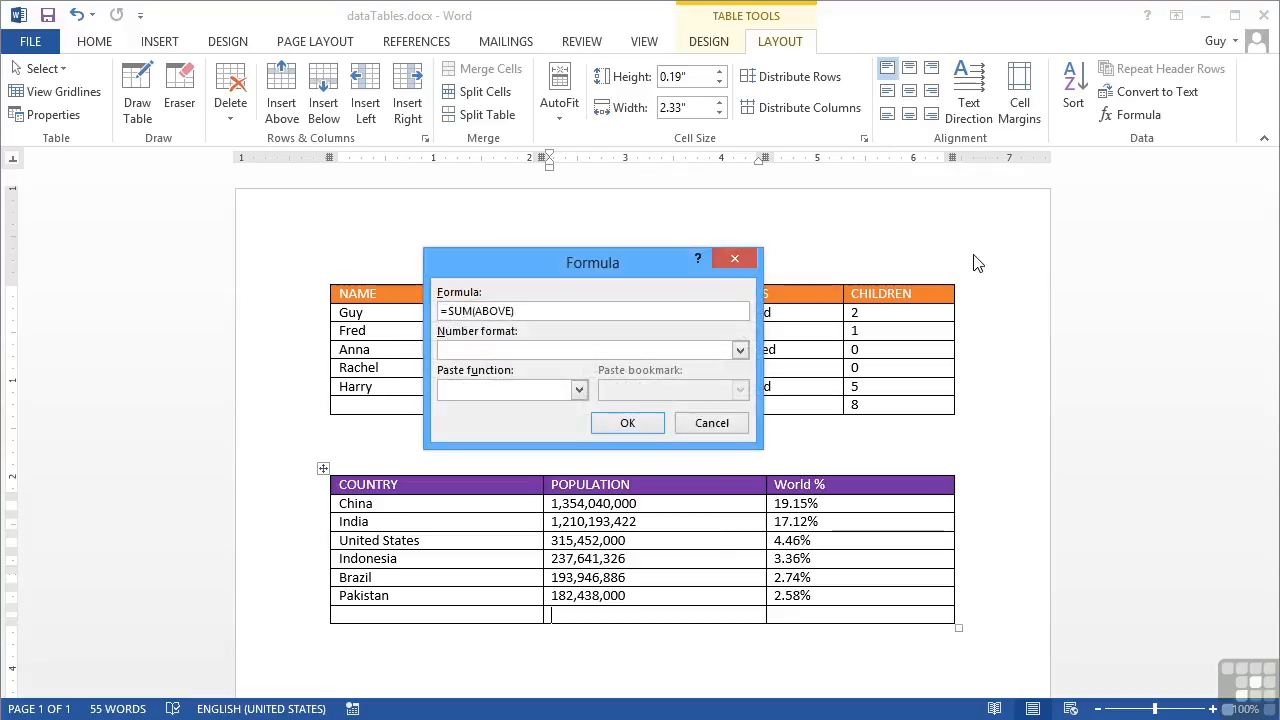
click(627, 423)
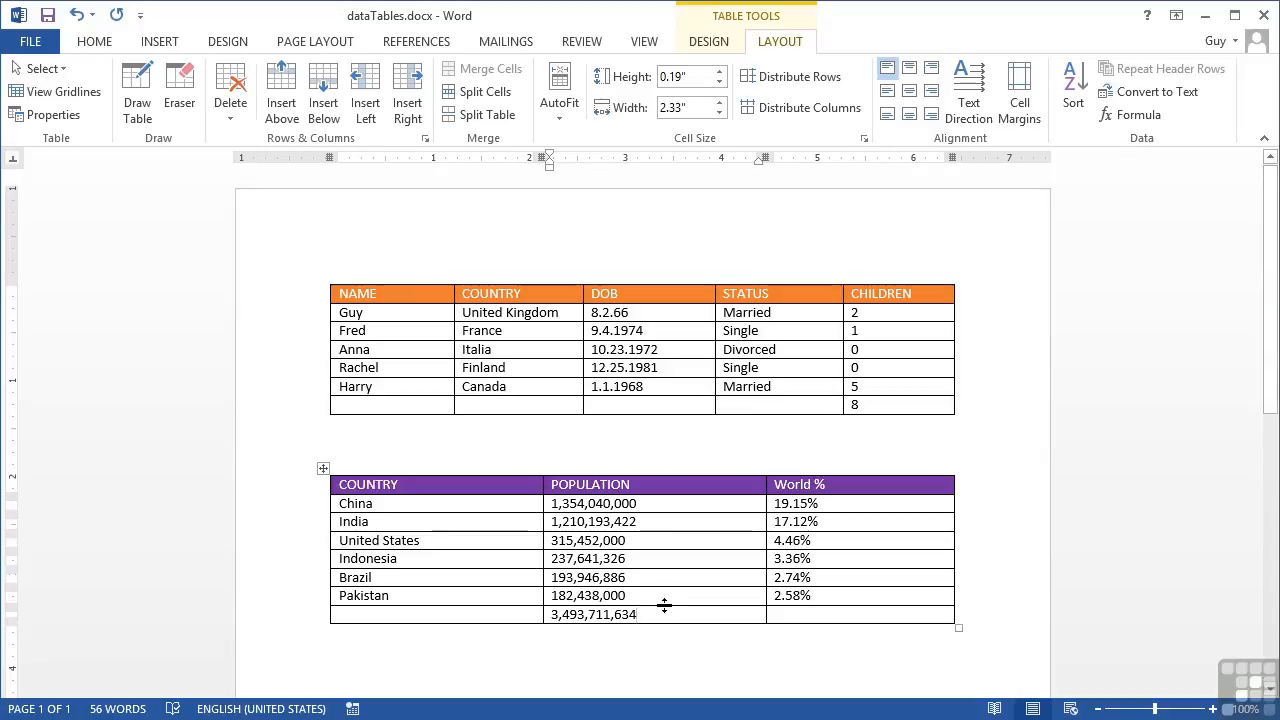
Total the World % column with the formula =SUM(ABOVE)*100 in the 0.00% number format, and review the formula's settings
click(801, 615)
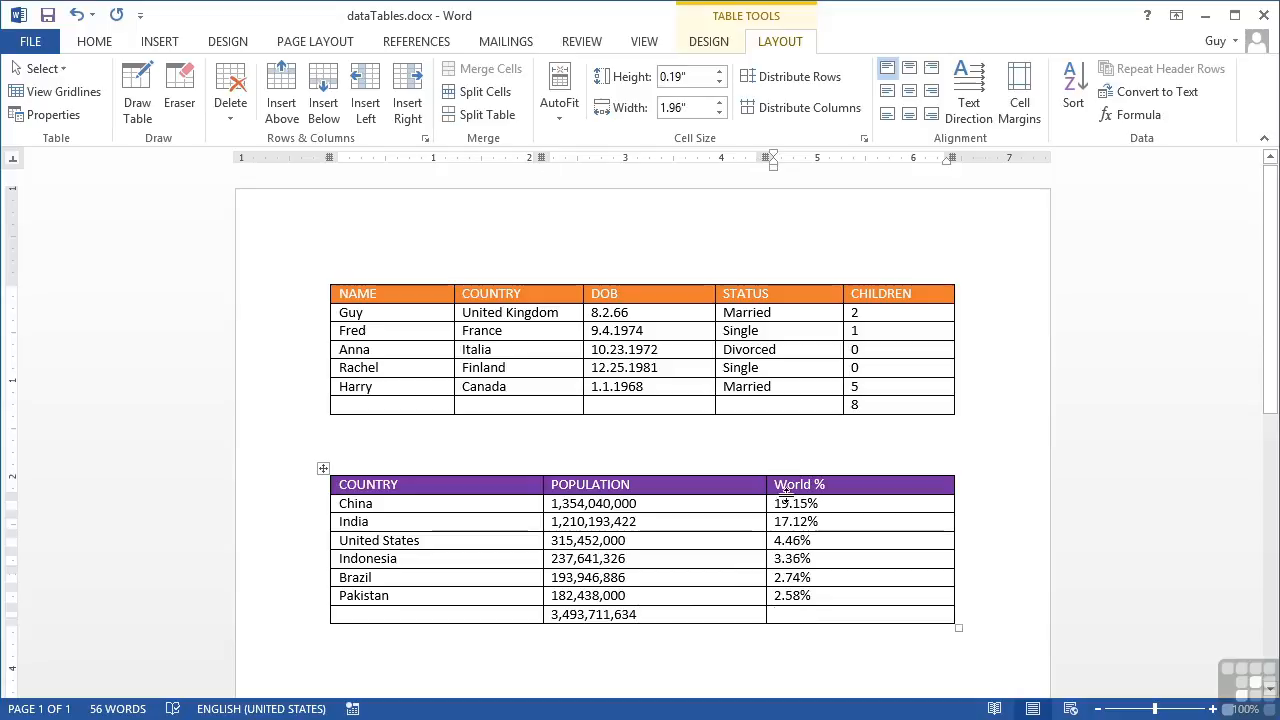
click(1131, 114)
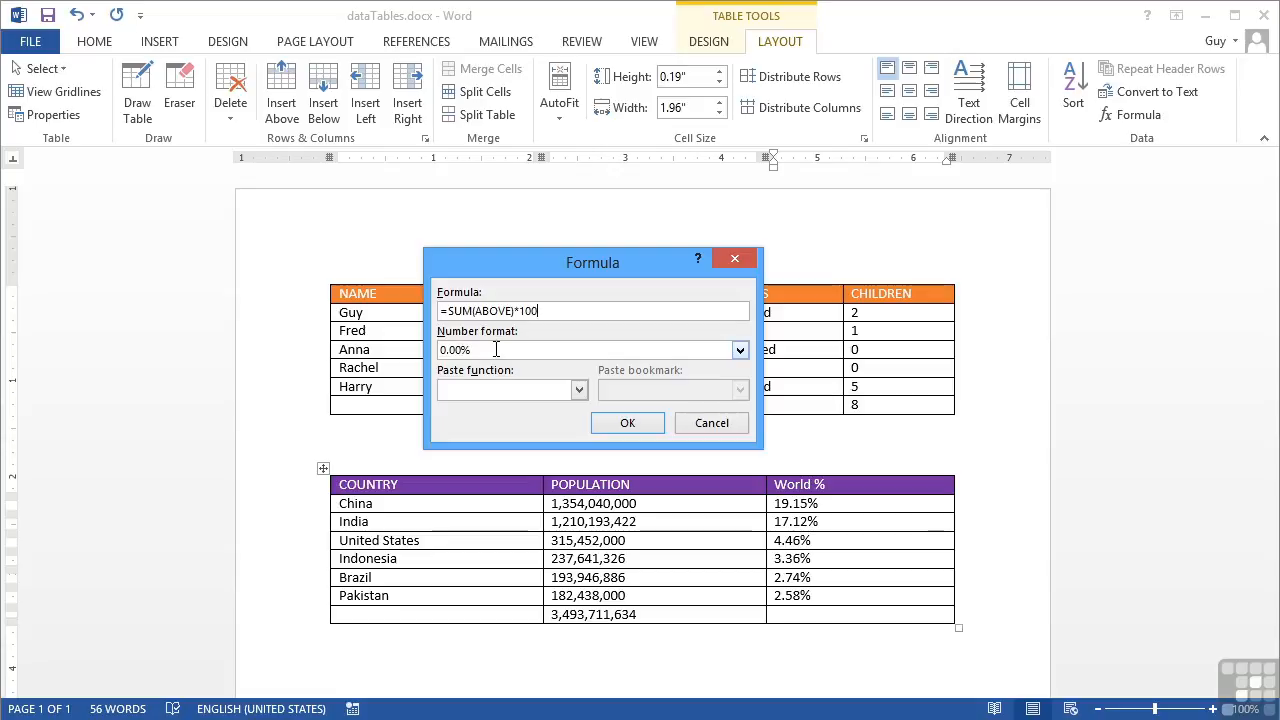
click(629, 426)
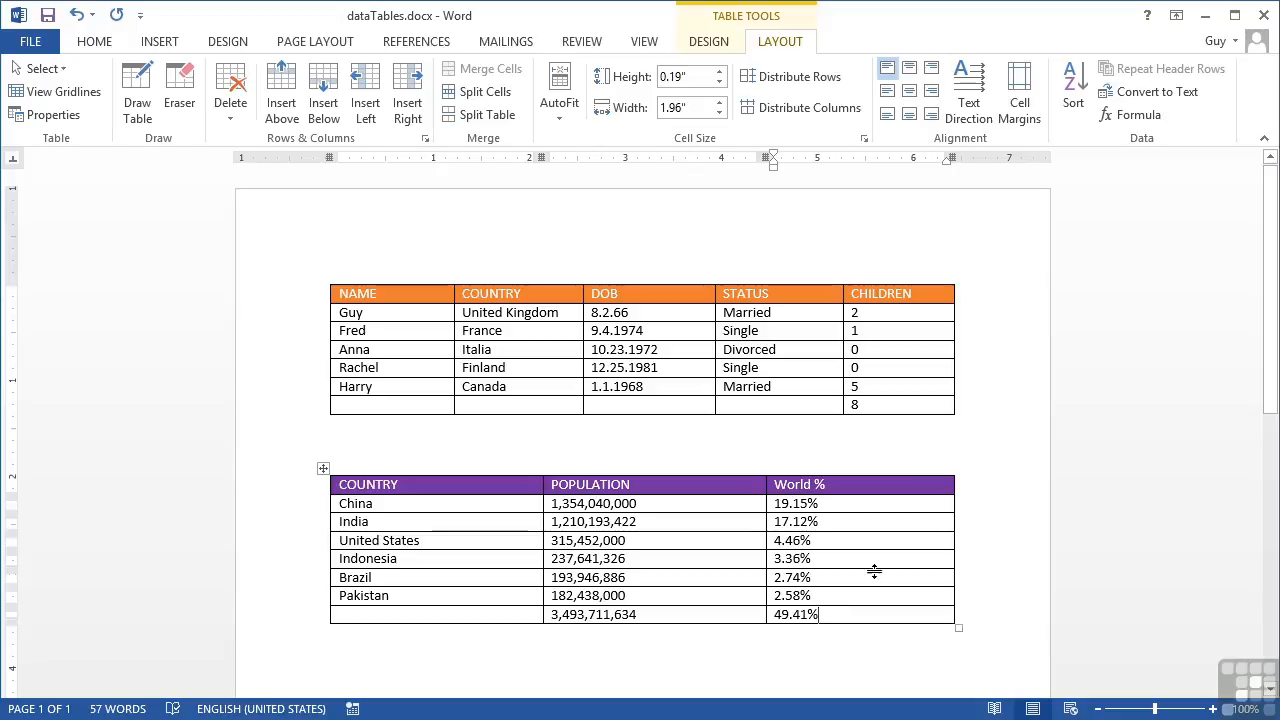
click(1132, 114)
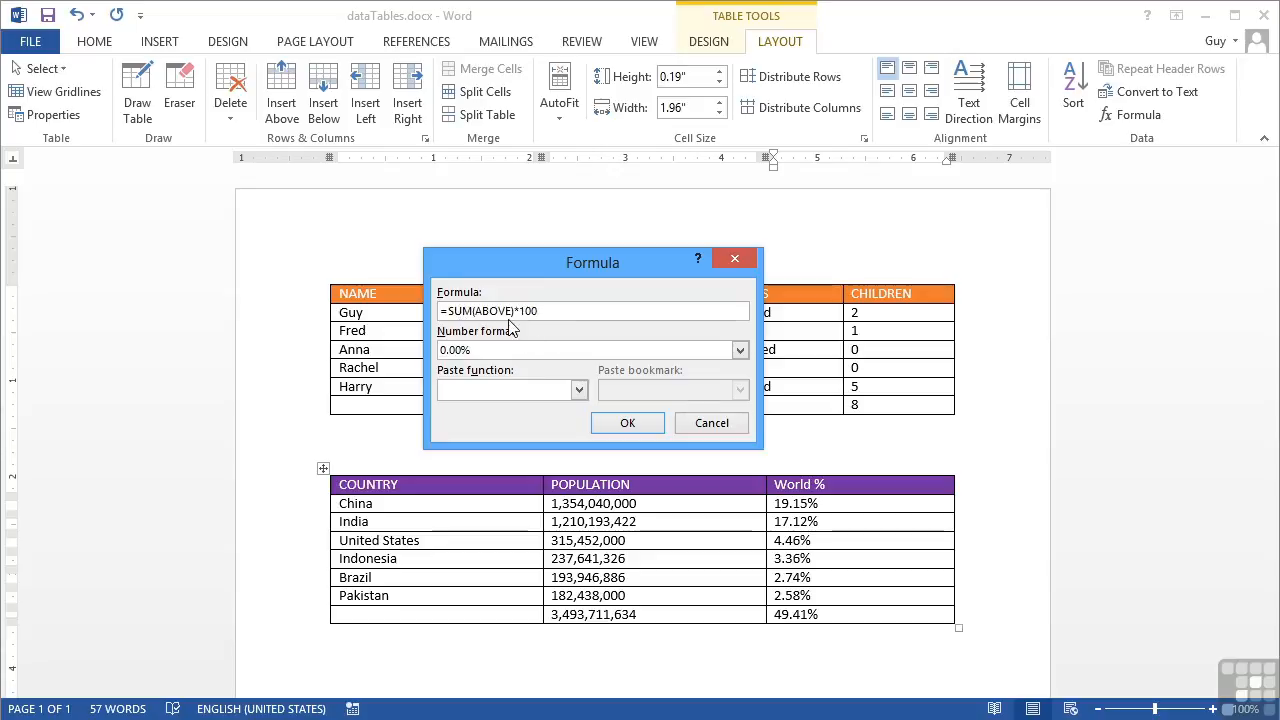
click(700, 424)
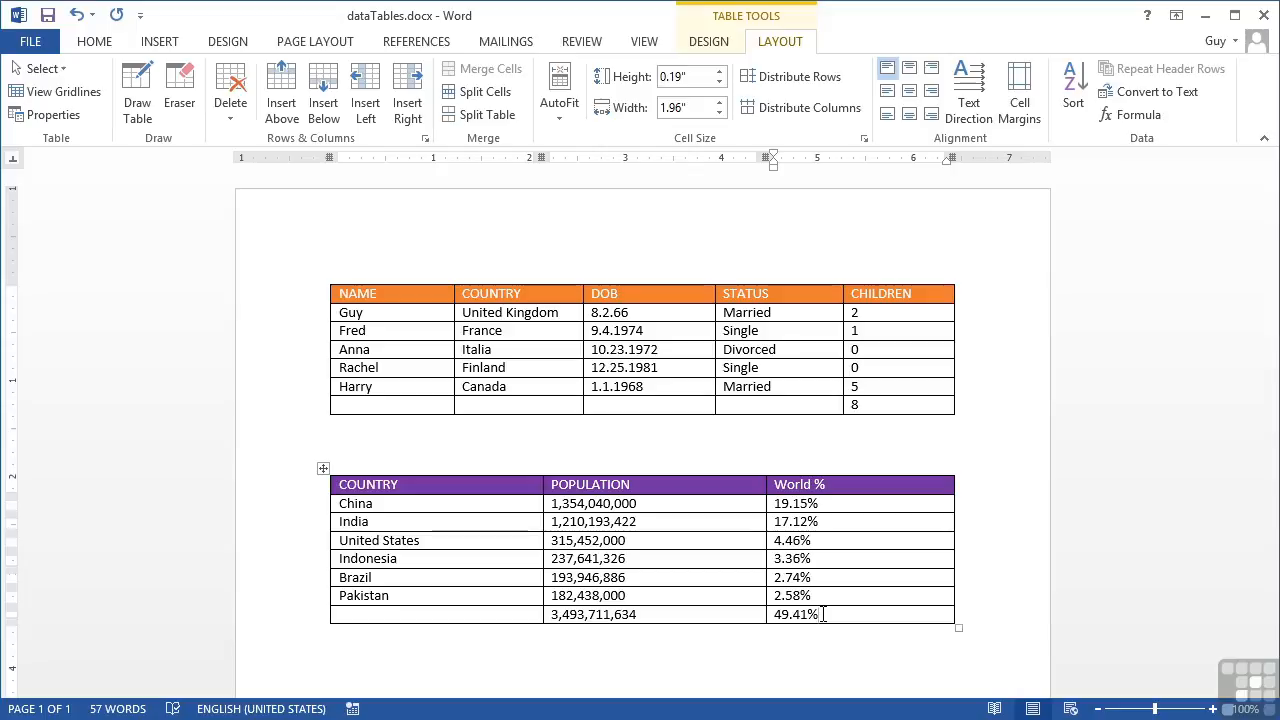
Insert a table with four columns and three rows below the country table
click(460, 654)
scroll(471, 646, down, 3)
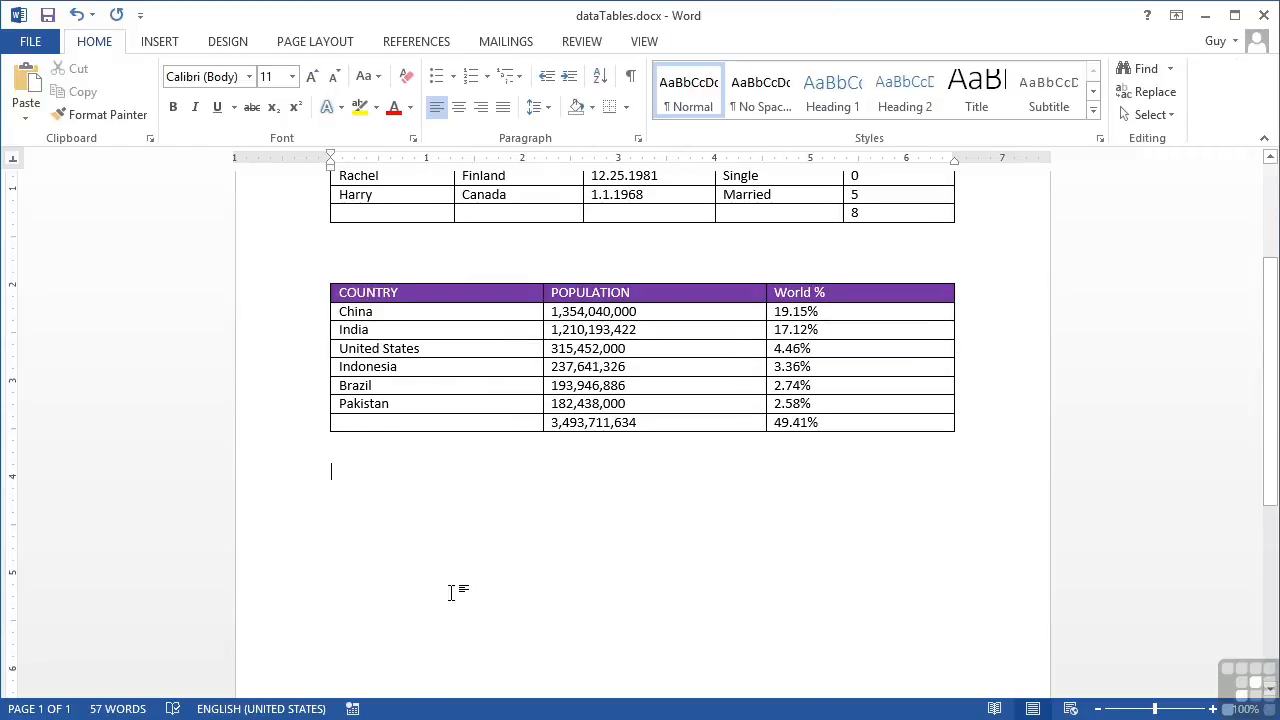
click(159, 41)
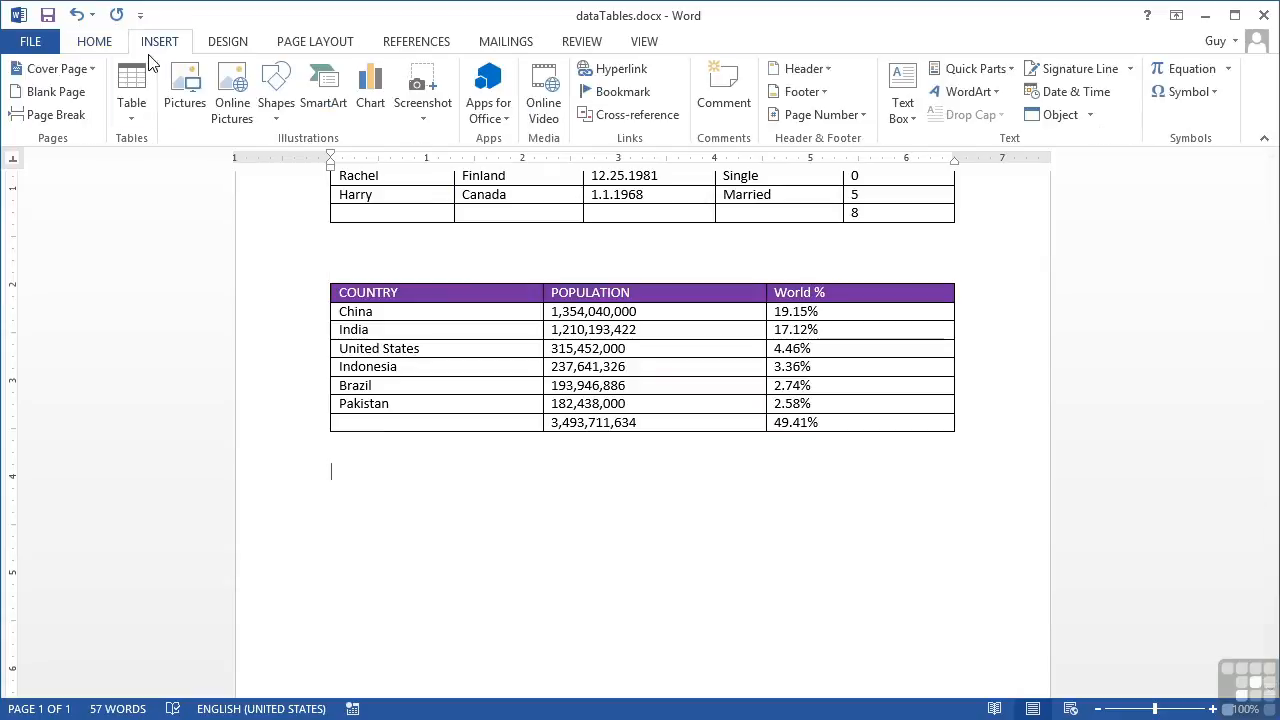
click(119, 98)
click(181, 201)
Fill the new table's header row with Item, the two people's first names and Total
text(Item)
key(Tab)
text(Guy)
key(Tab)
text(Bob)
key(Tab)
text(Tota)
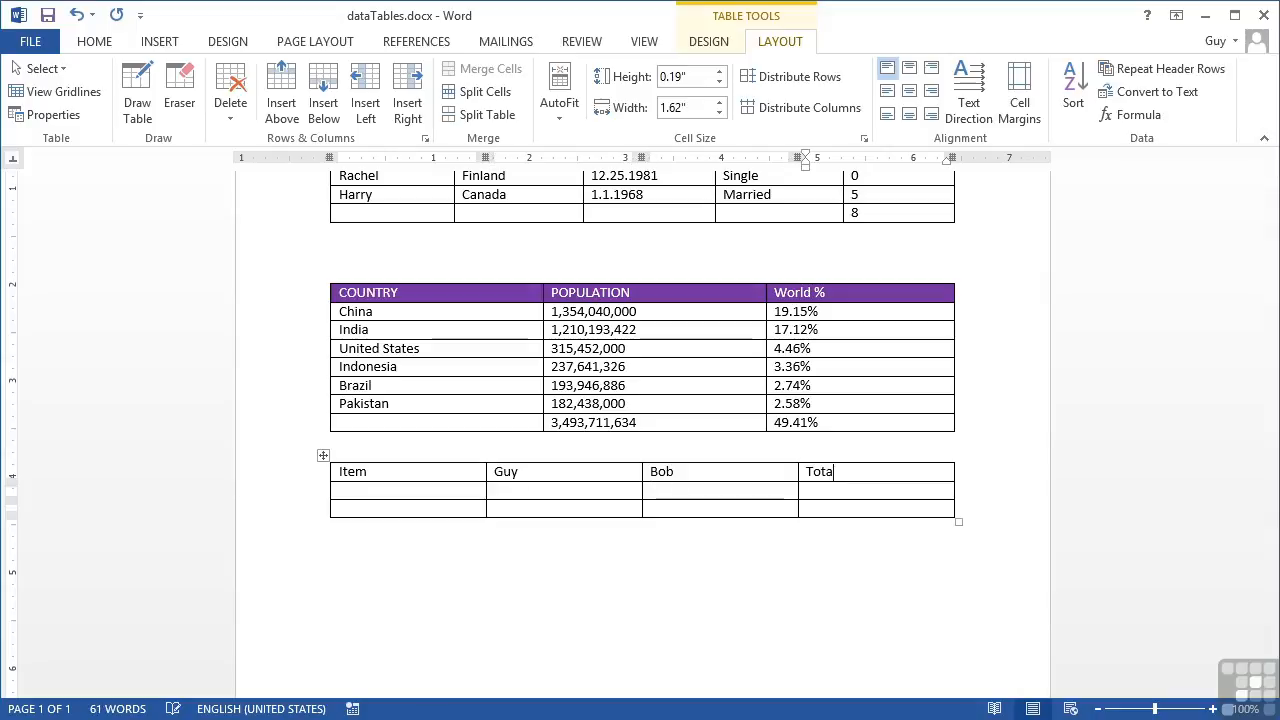
text(l)
key(Tab)
Fill the second row with the item Fish and the amounts 16 and 17, leaving its Total cell empty
text(Fish)
key(Tab)
text(16)
key(Tab)
text(17)
key(Tab)
key(Tab)
Fill the third row with Coffee, 23 and 65, and add a new row below it
text(Coffee)
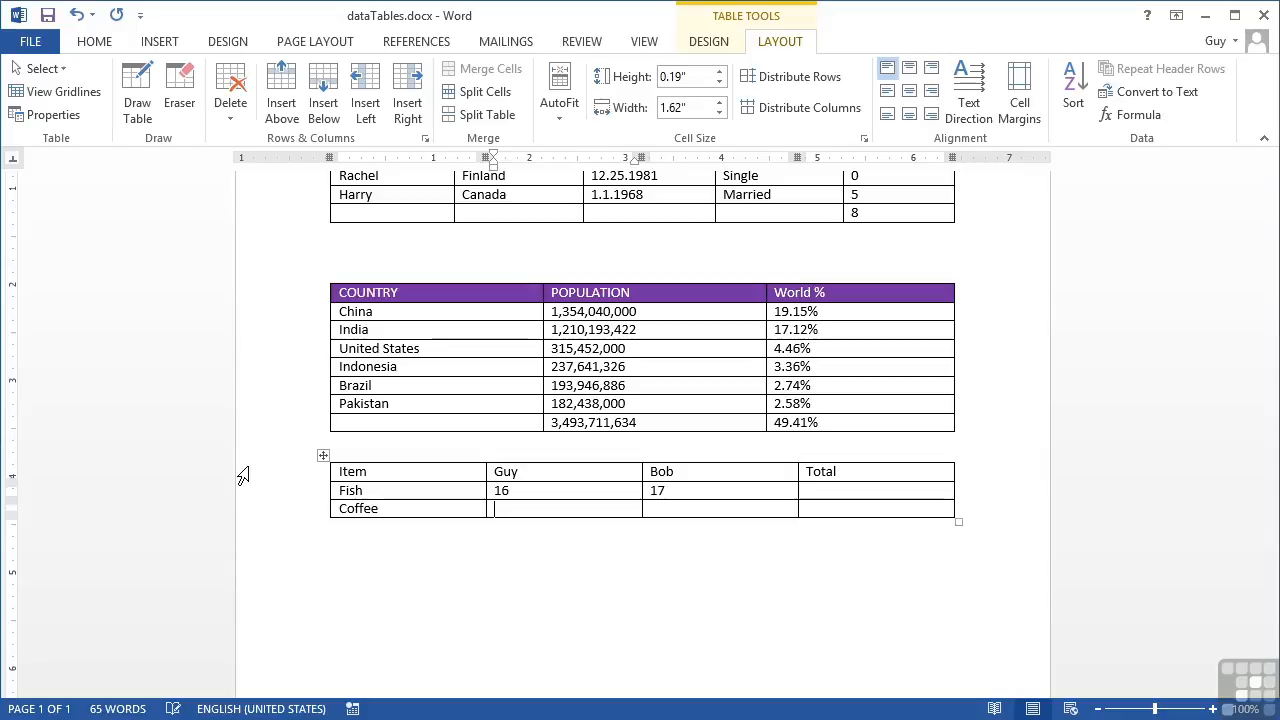
key(Tab)
text(23)
key(Tab)
text(65)
key(Tab)
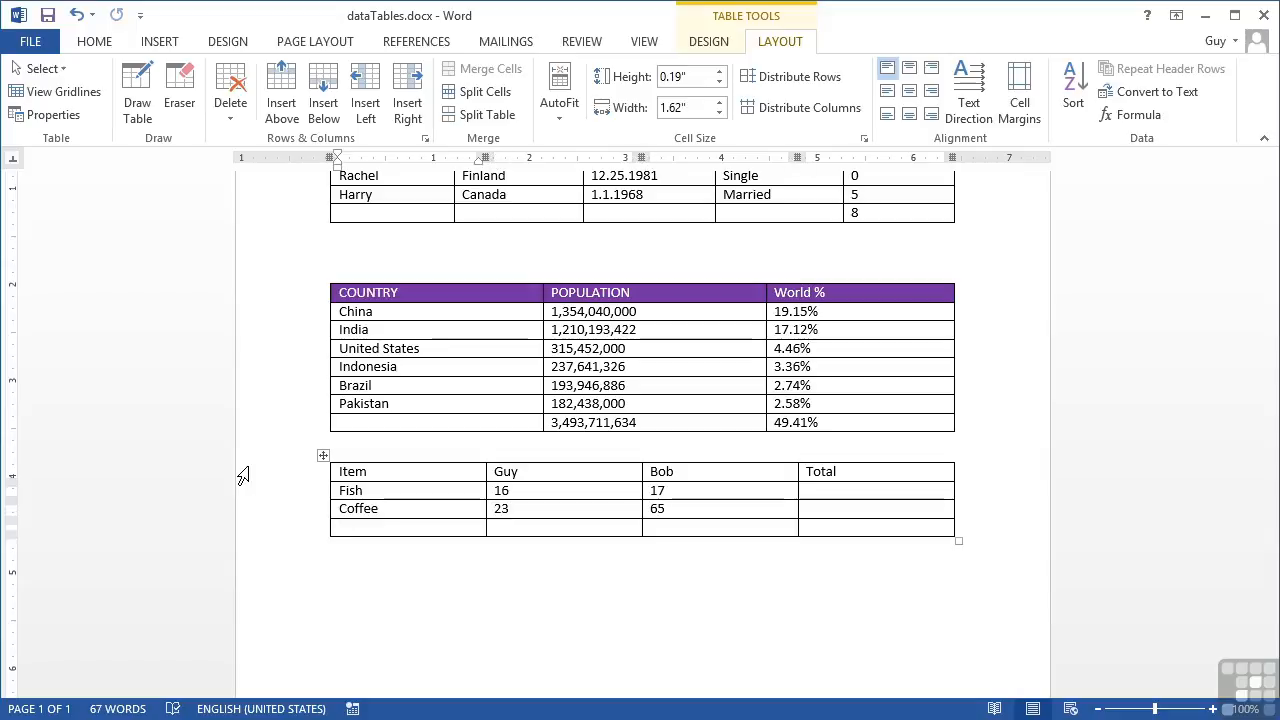
Fill the fourth row with Bread, 56 and 32, and add an empty row below it
text(Bread)
key(Tab)
text(56)
key(Tab)
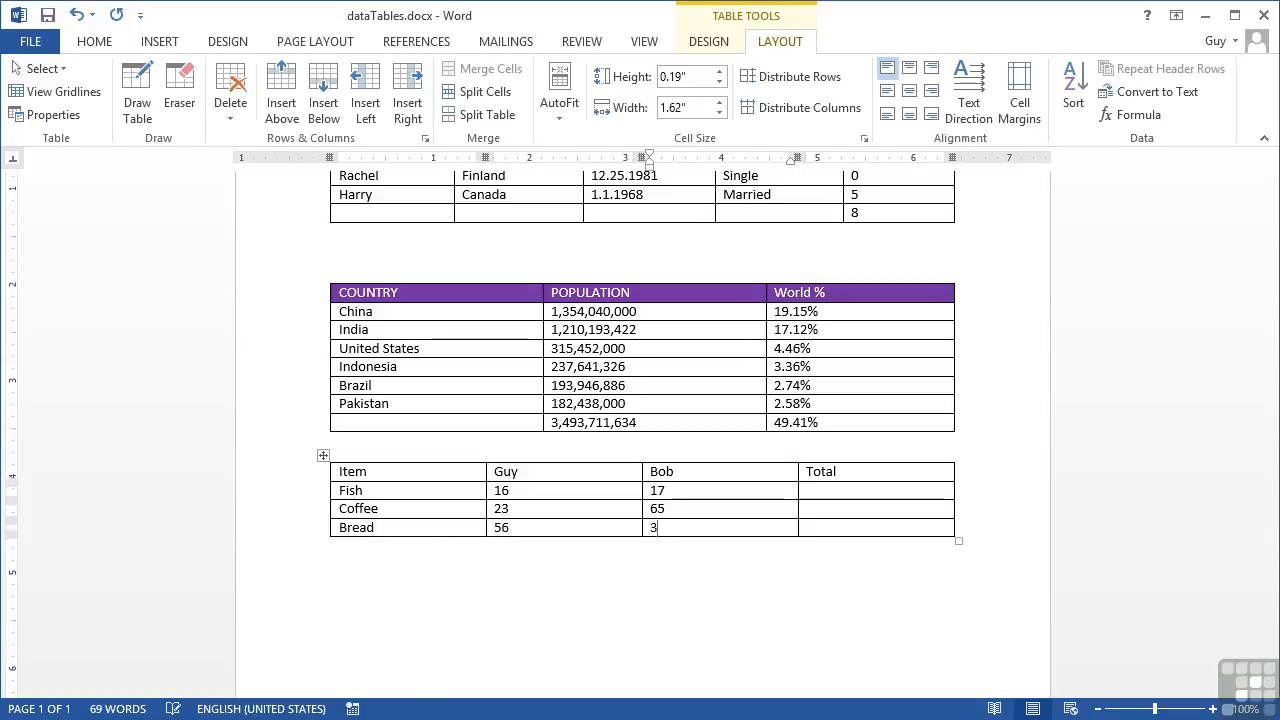
text(32)
key(Tab)
key(Tab)
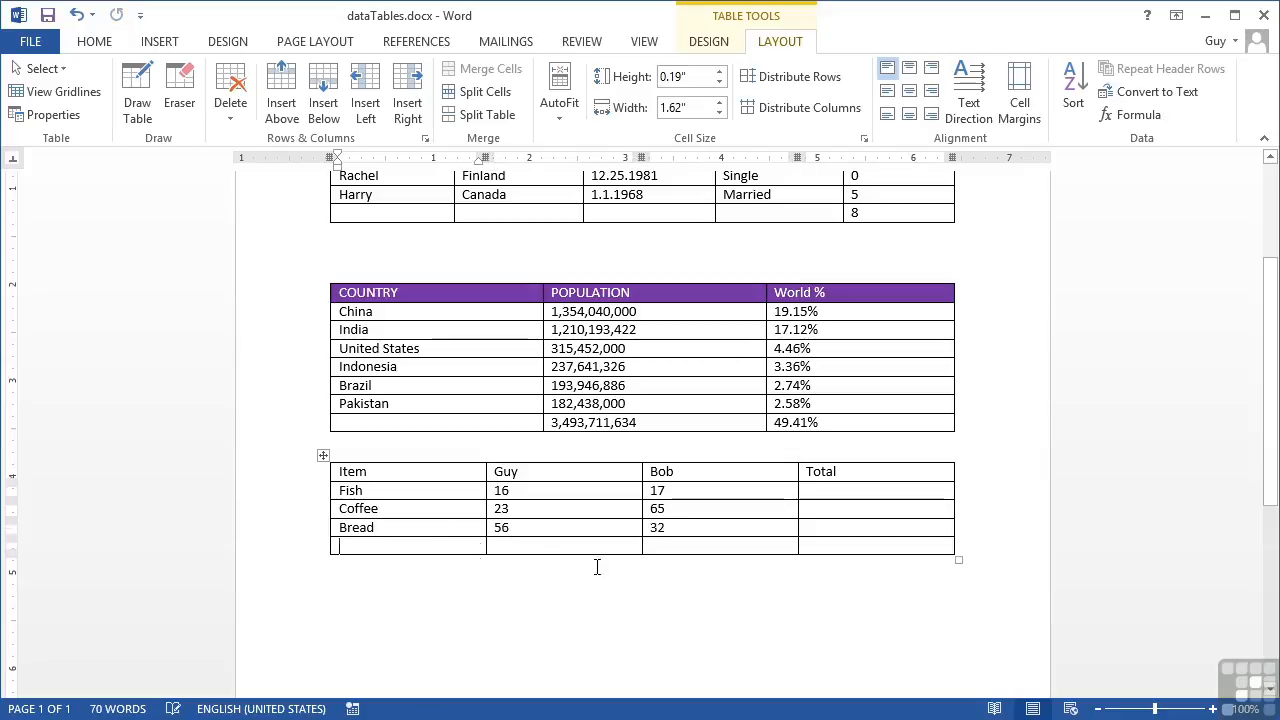
Insert the formula =SUM(LEFT) in the Fish row's Total cell
click(820, 490)
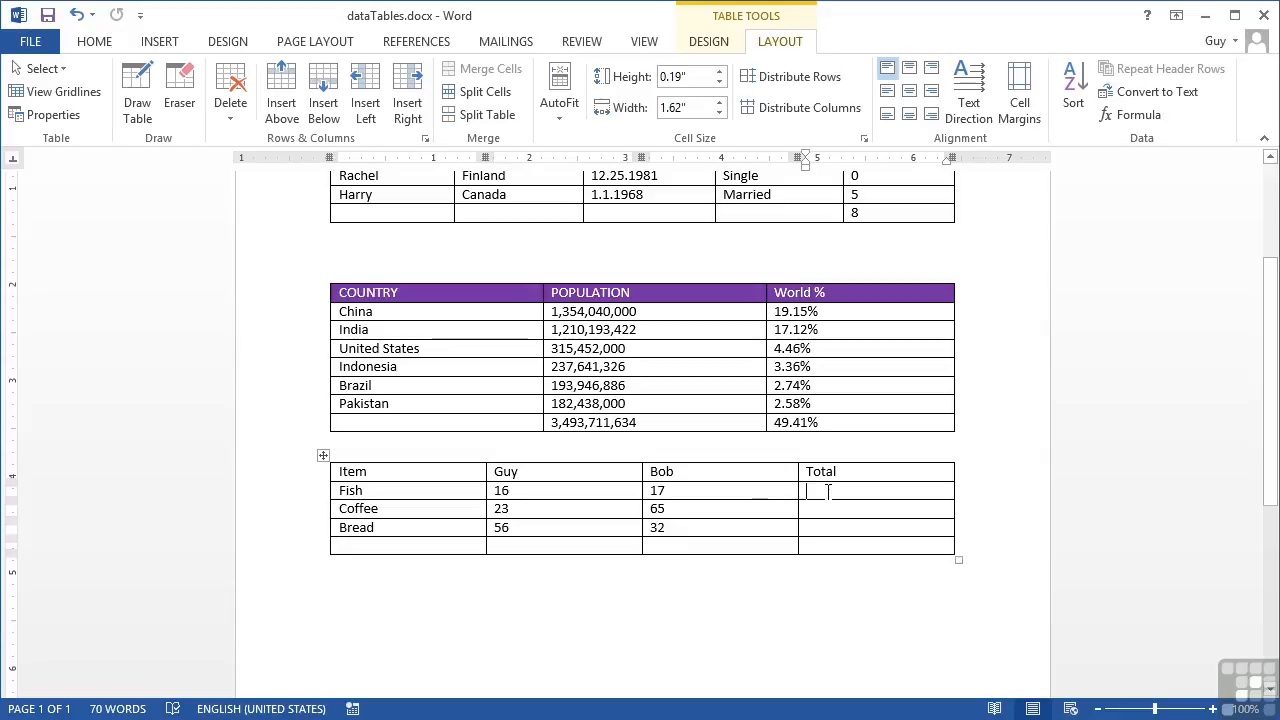
click(1141, 116)
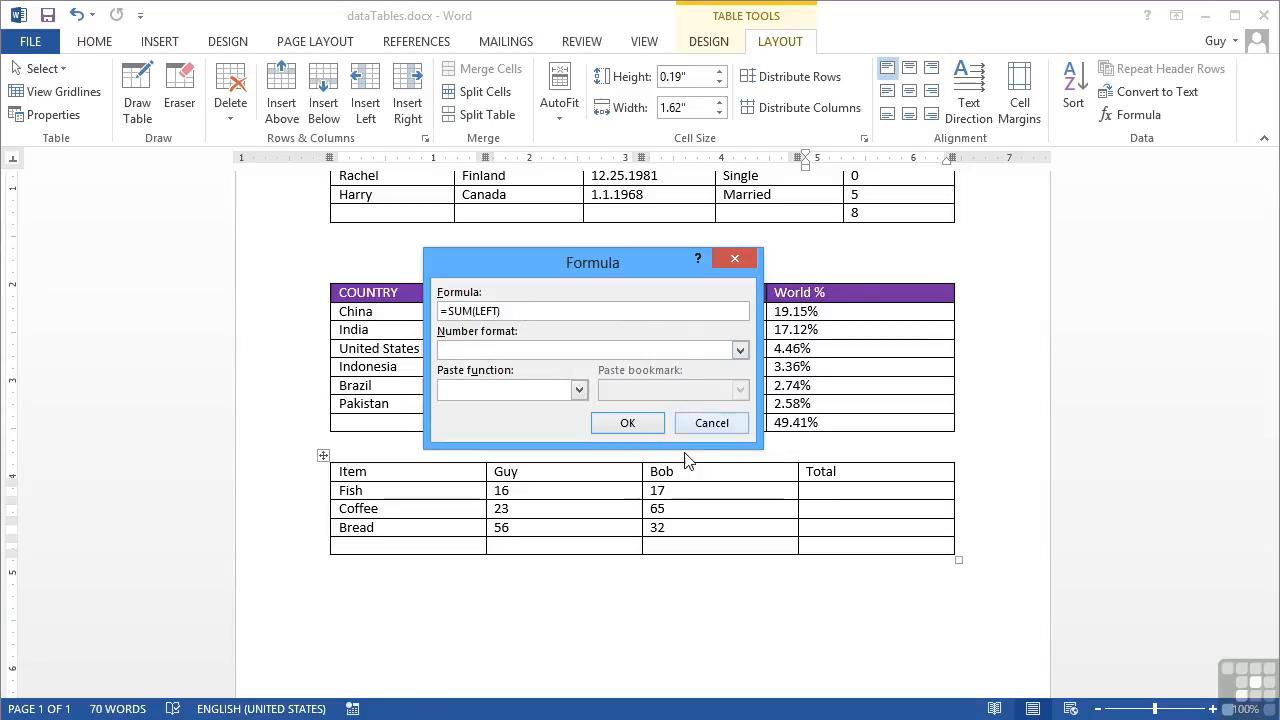
click(640, 424)
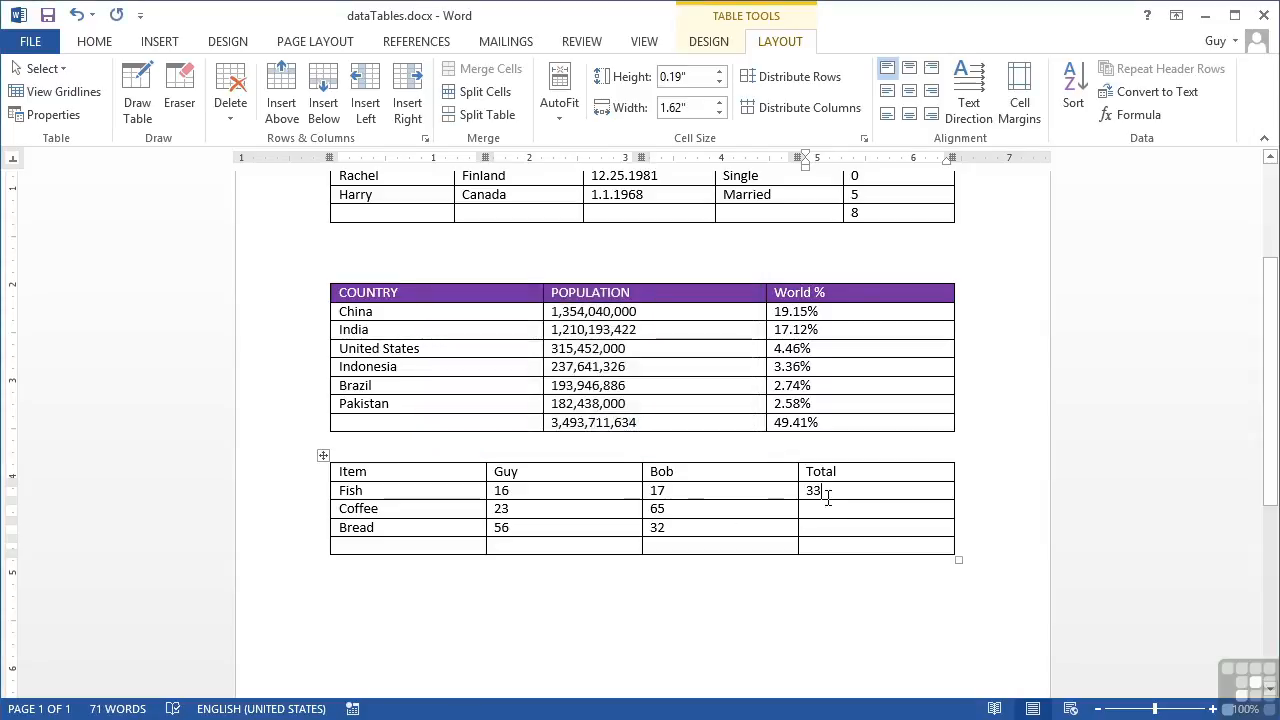
Put a $ sign in front of both amounts in the Coffee row
click(497, 508)
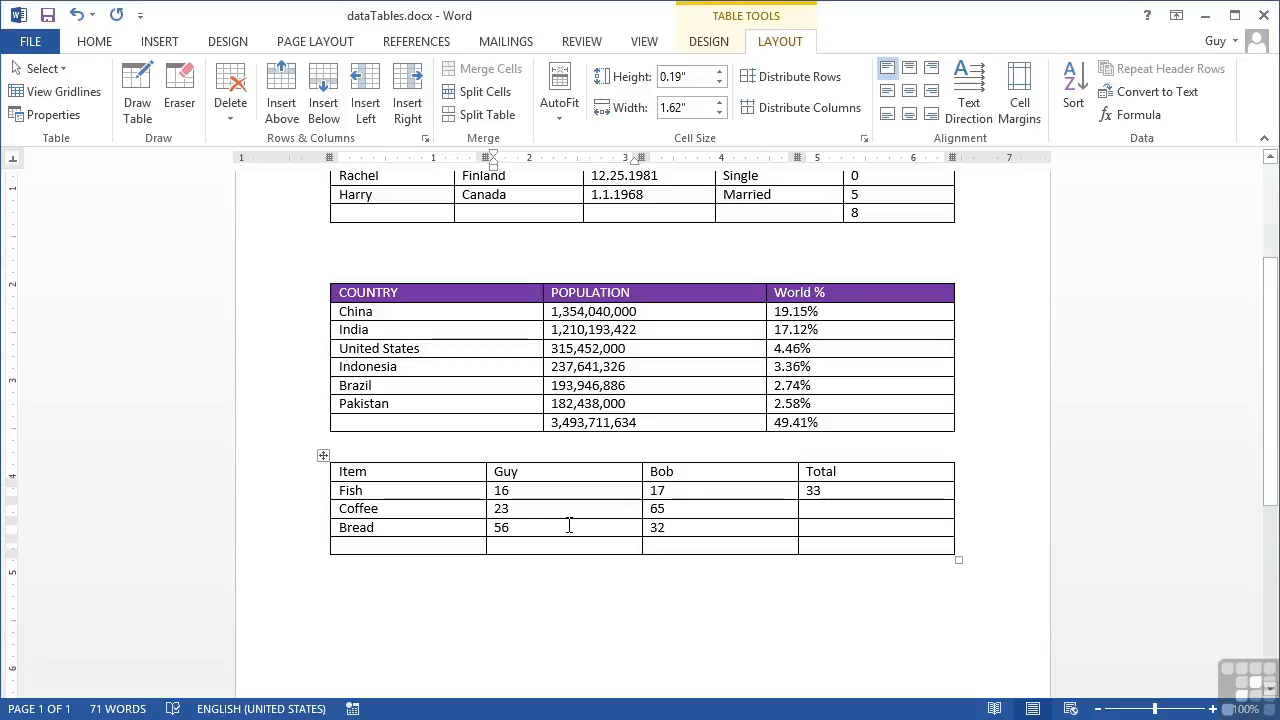
text($)
click(652, 508)
text($)
Insert the formula =SUM(left) in the Coffee row's Total cell with the number format $#,##0.00;($#,##0.00)
click(843, 509)
click(1130, 114)
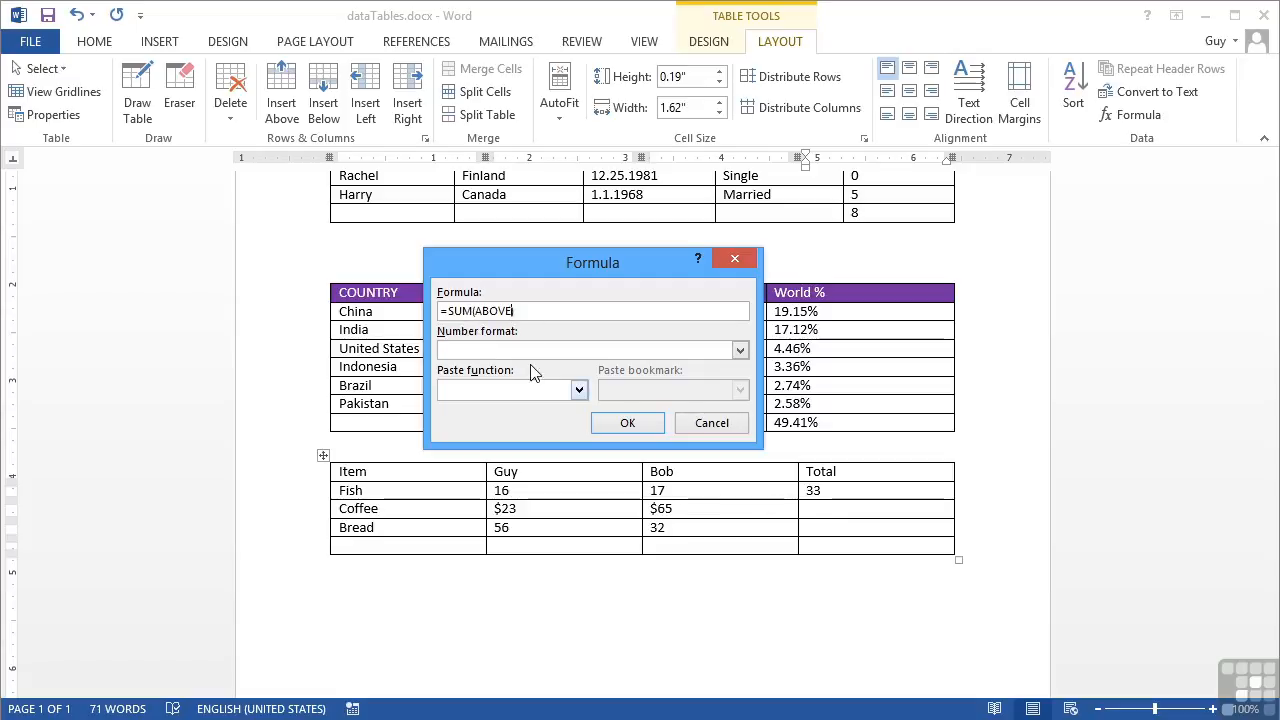
key(BackSpace)
key(BackSpace)
key(BackSpace)
key(BackSpace)
key(BackSpace)
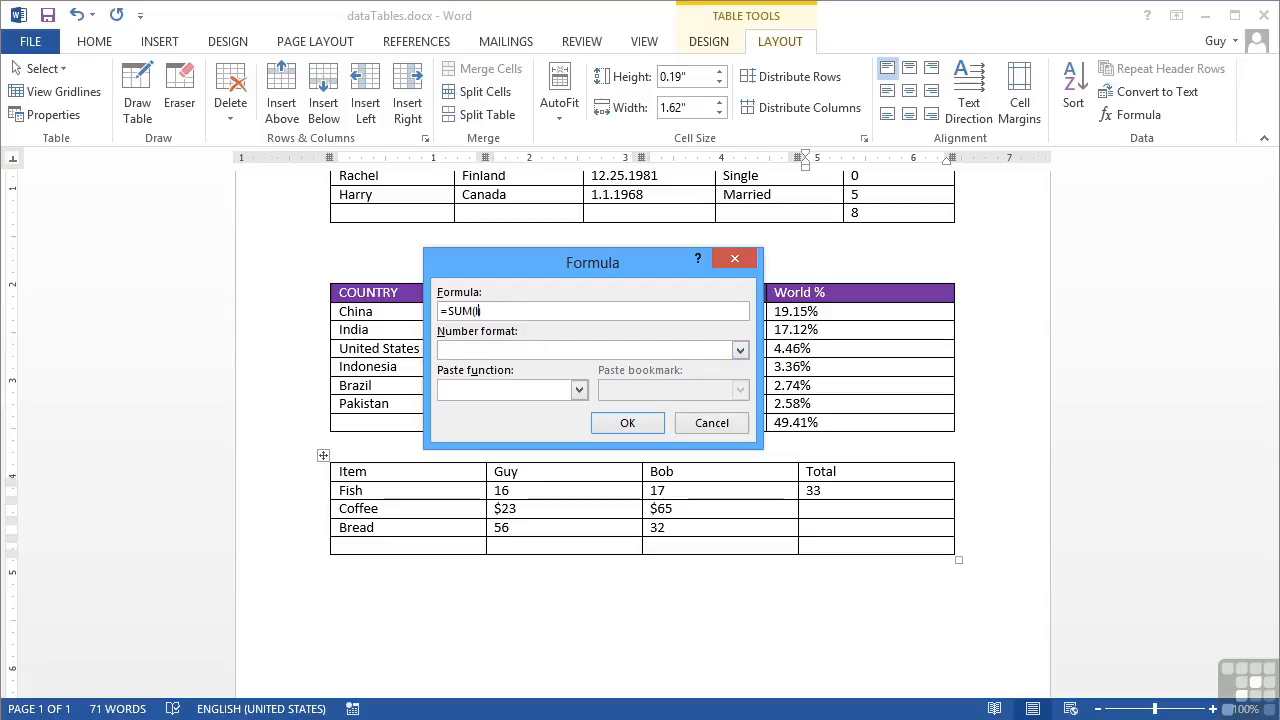
text())
click(740, 350)
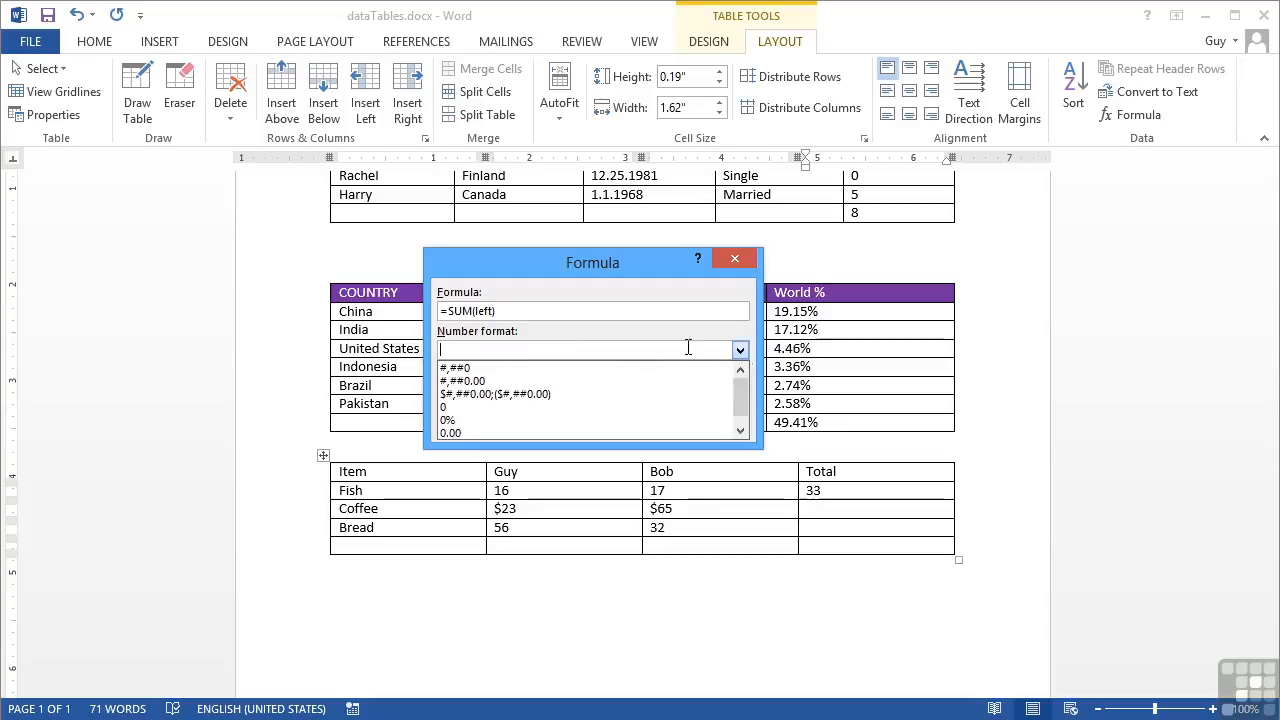
click(476, 395)
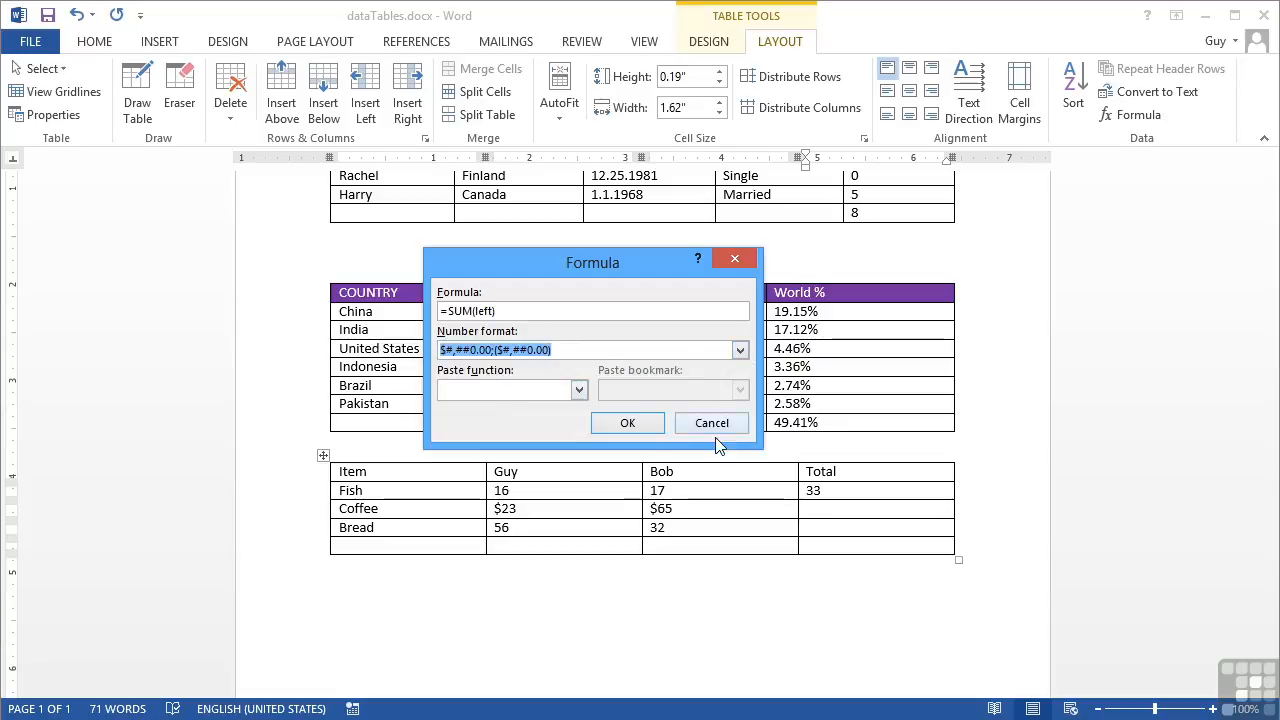
click(629, 424)
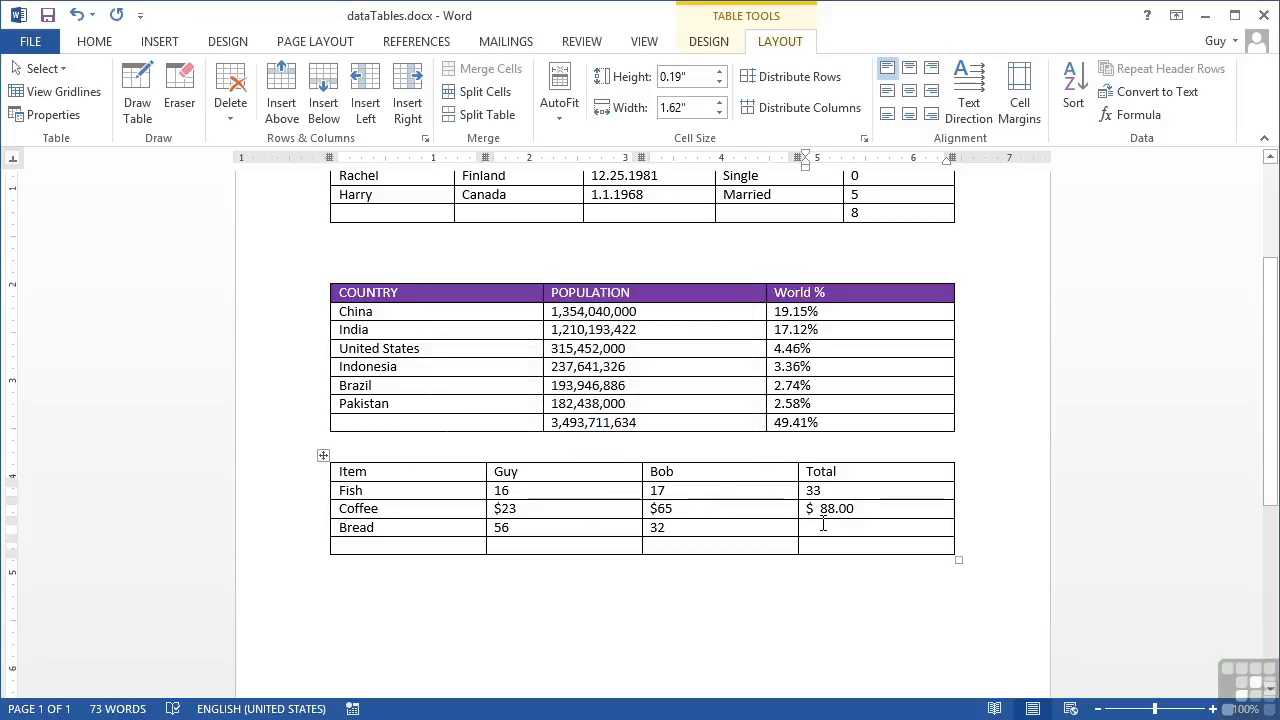
Insert the formula =SUM(left) in the Bread row's Total cell
click(860, 527)
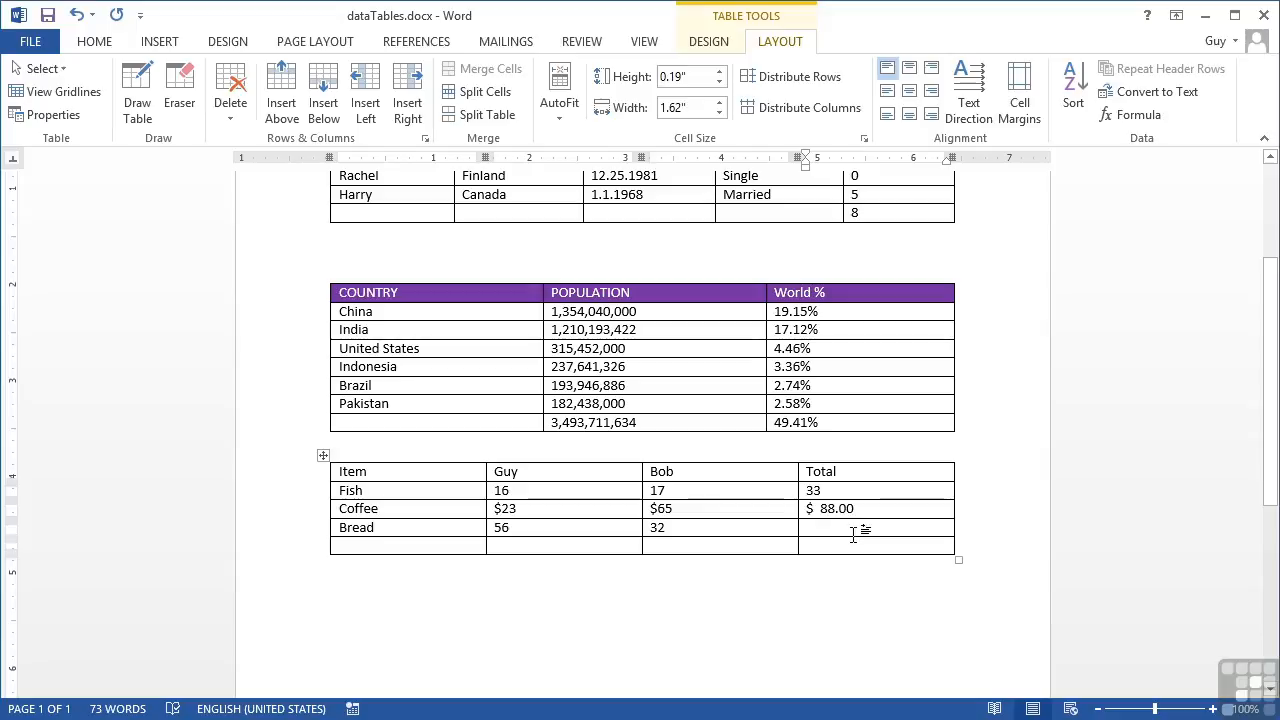
click(1128, 115)
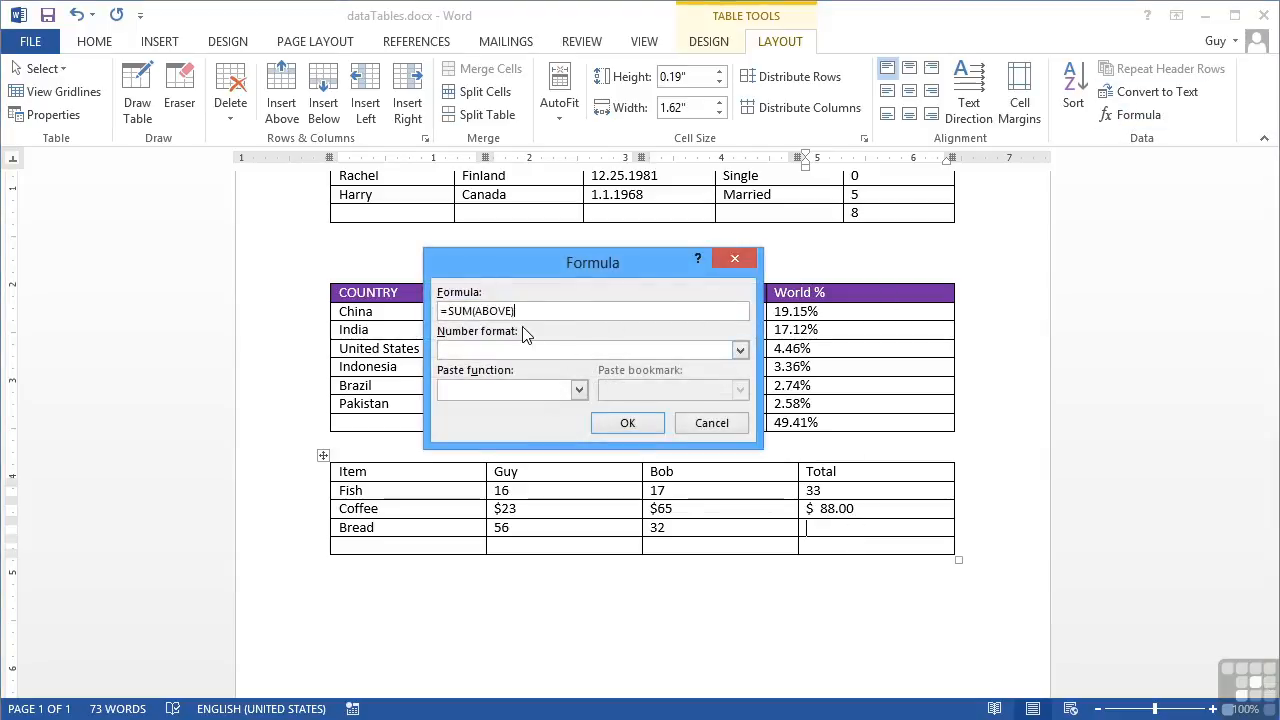
key(BackSpace)
key(BackSpace)
key(BackSpace)
key(BackSpace)
key(BackSpace)
key(BackSpace)
text(left)
click(627, 422)
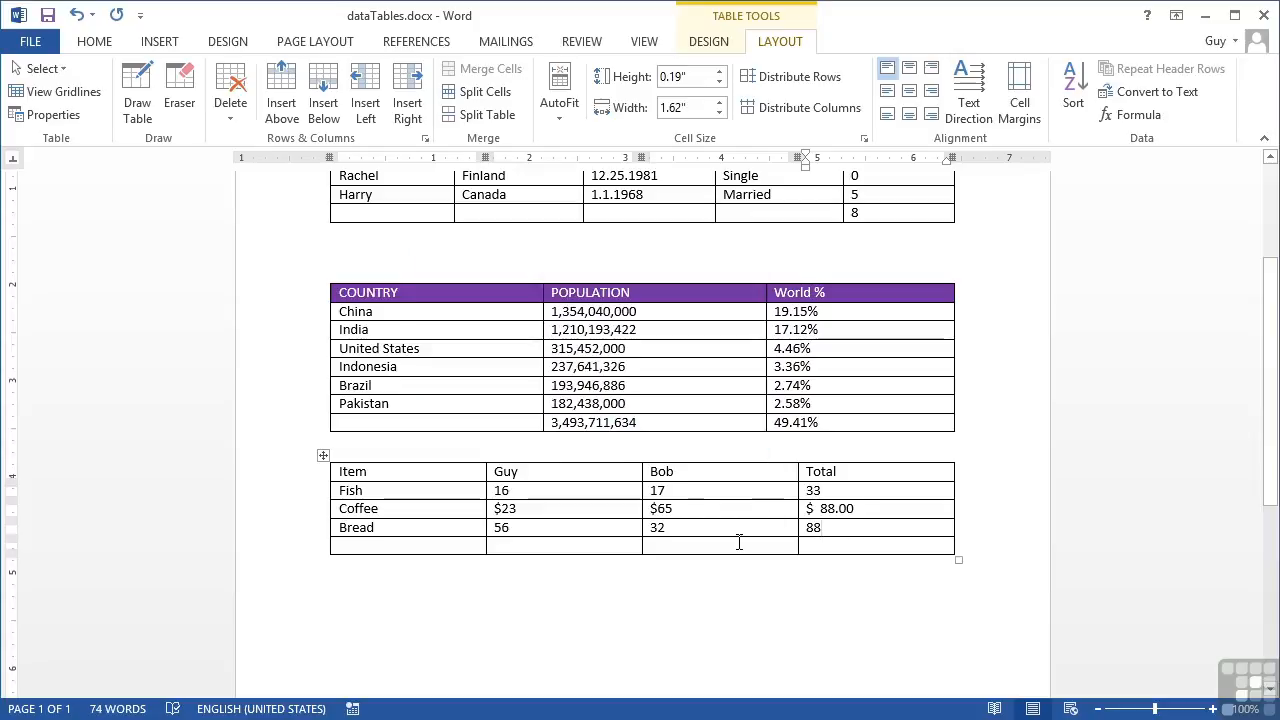
Insert the formula =SUM(ABOVE) in the second, third and fourth cells of the item table's empty bottom row
click(529, 546)
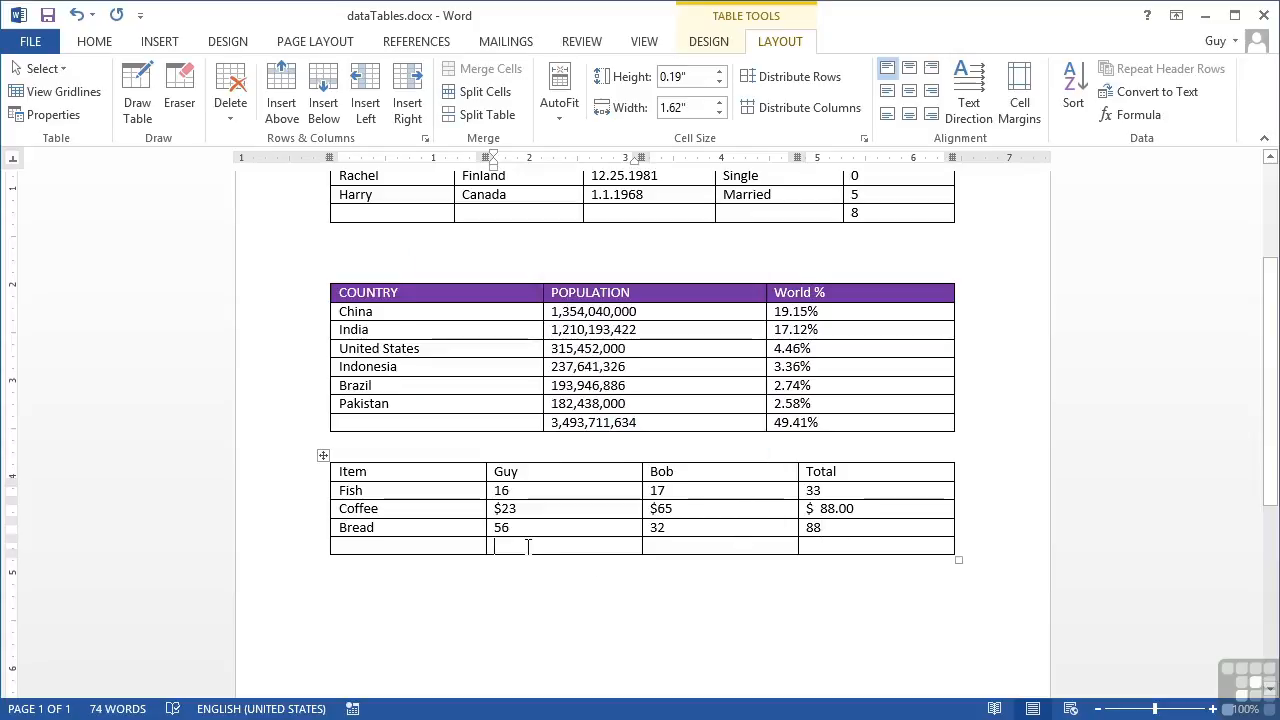
click(1137, 116)
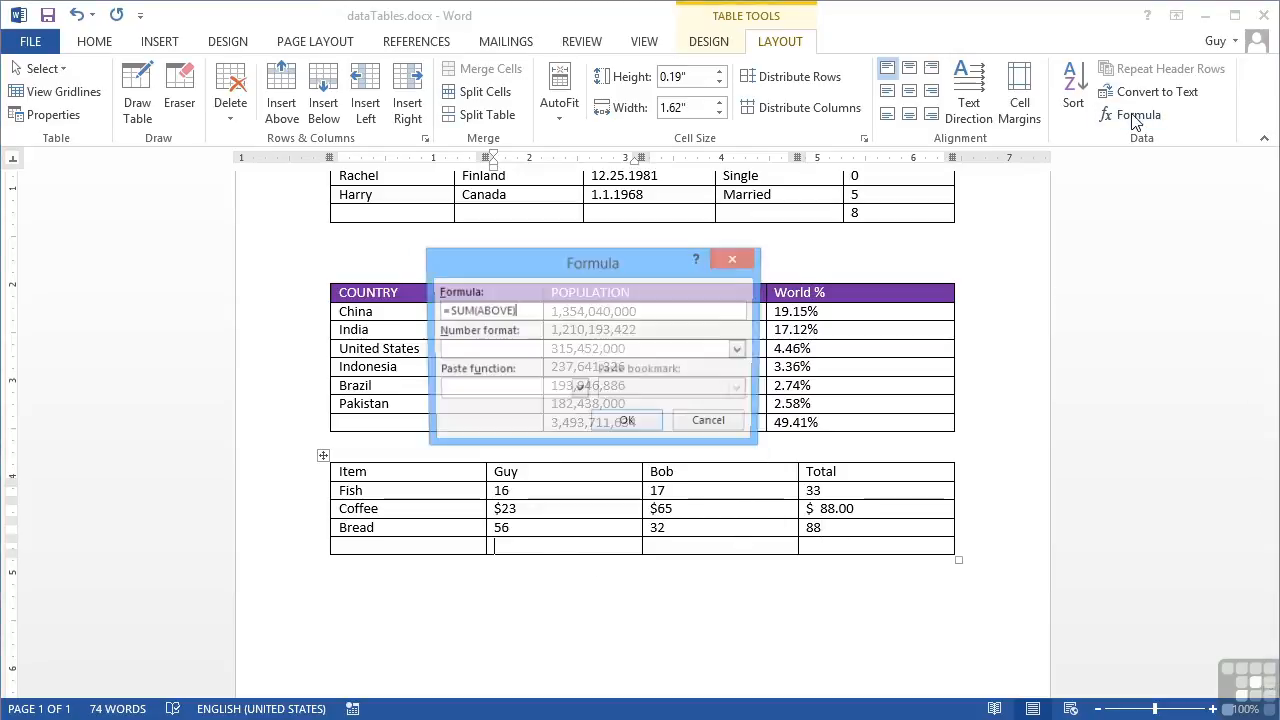
click(616, 422)
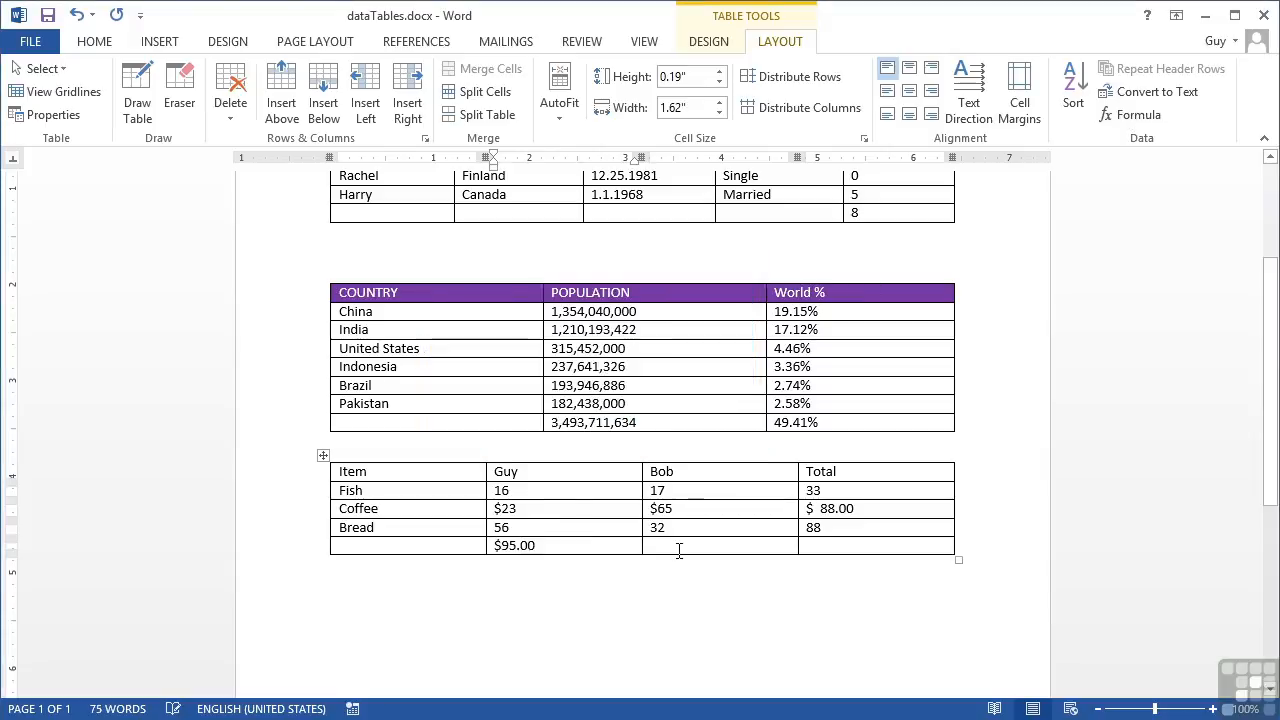
click(690, 538)
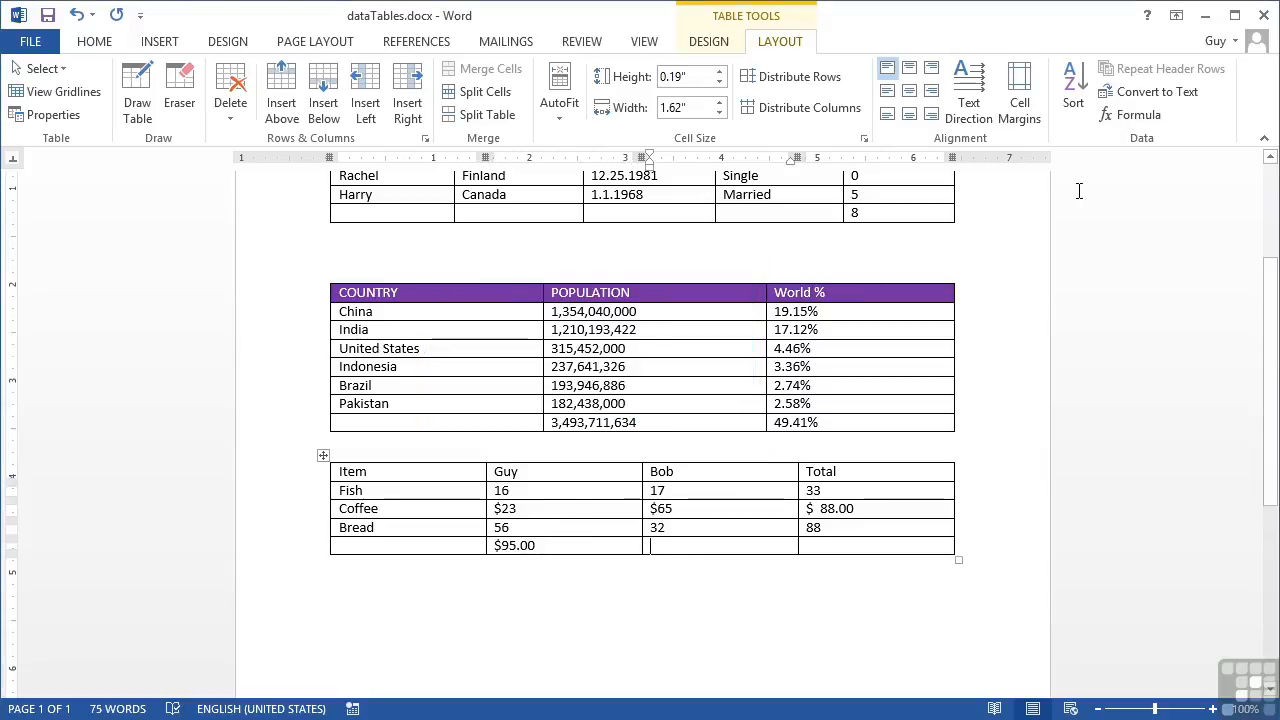
click(1126, 116)
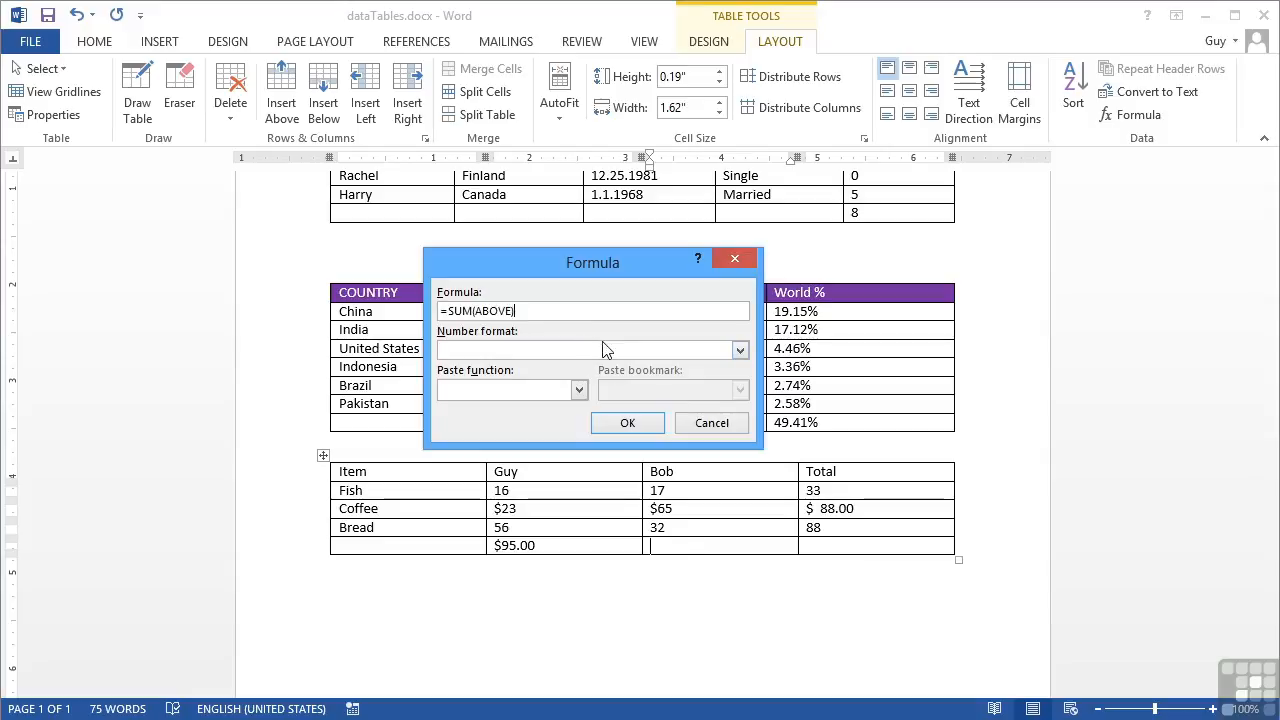
click(614, 424)
click(822, 548)
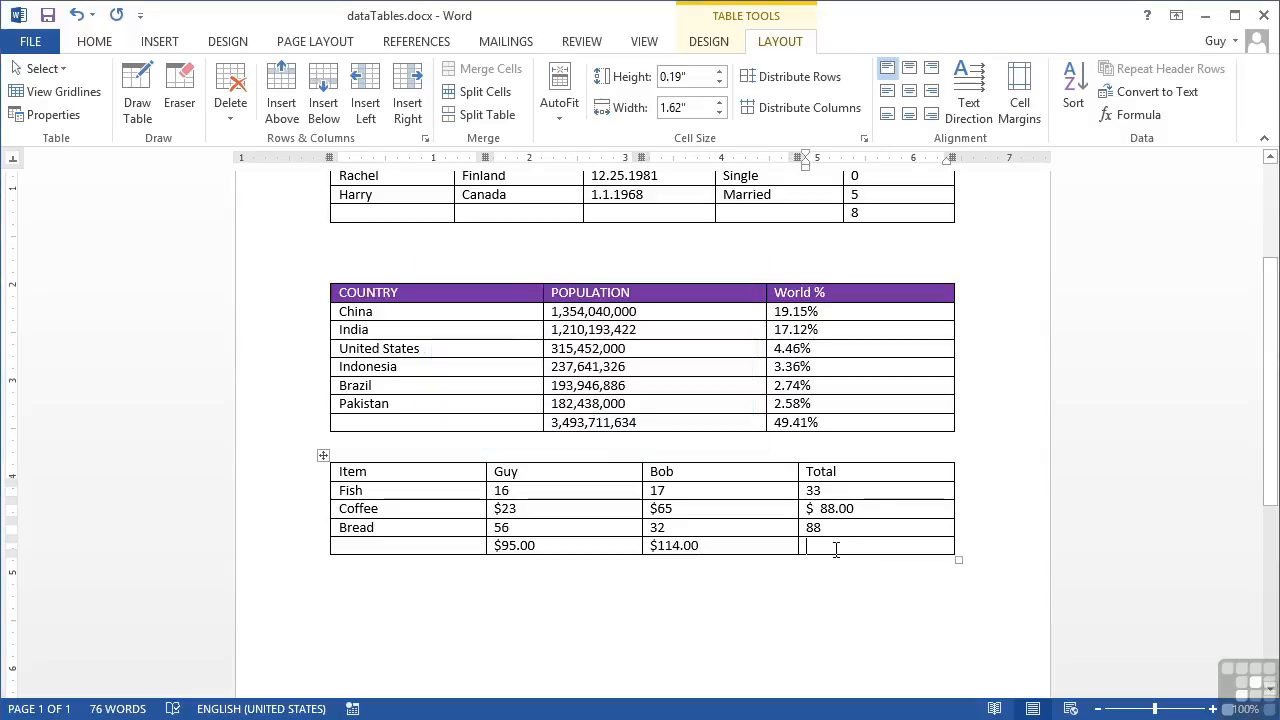
click(1126, 116)
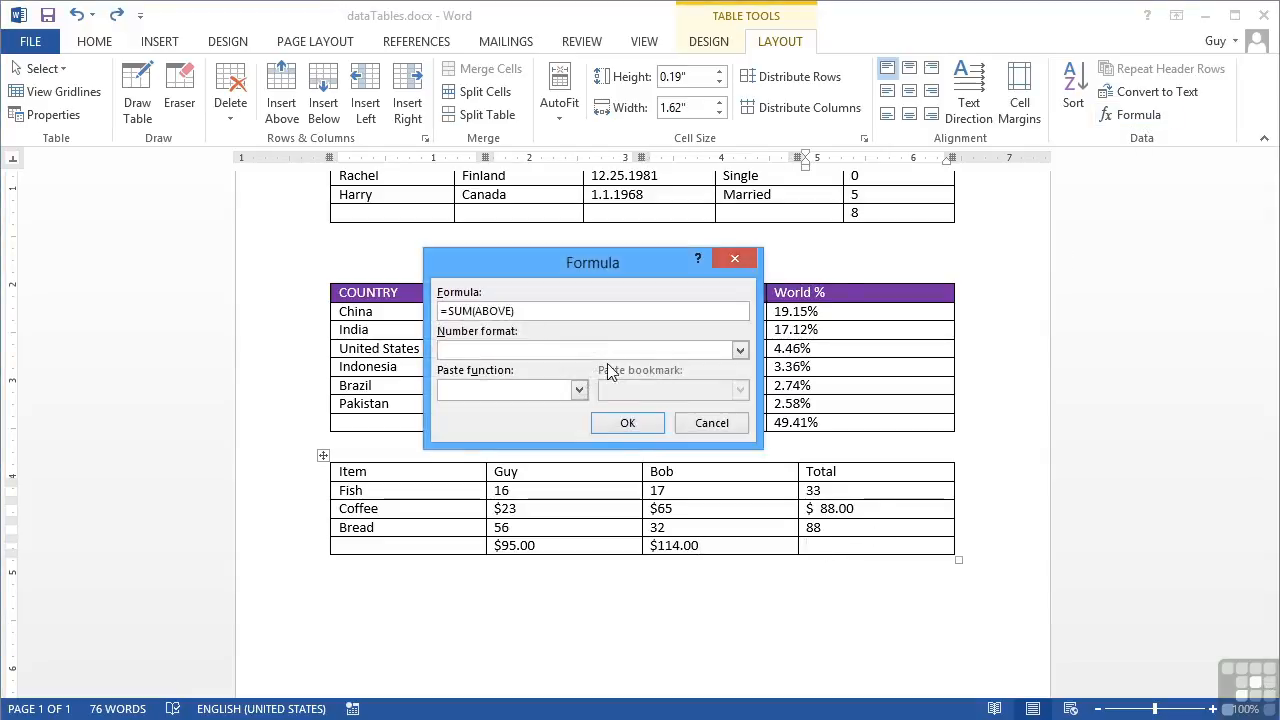
click(626, 424)
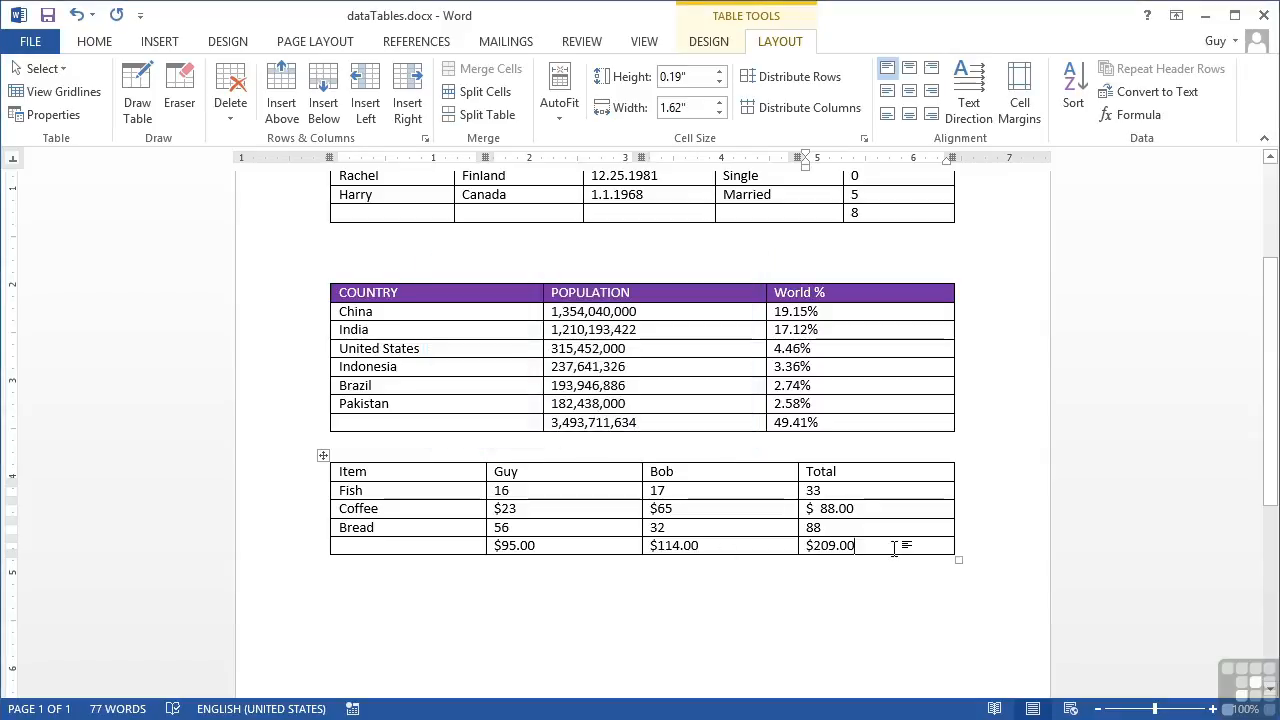
click(834, 490)
click(353, 591)
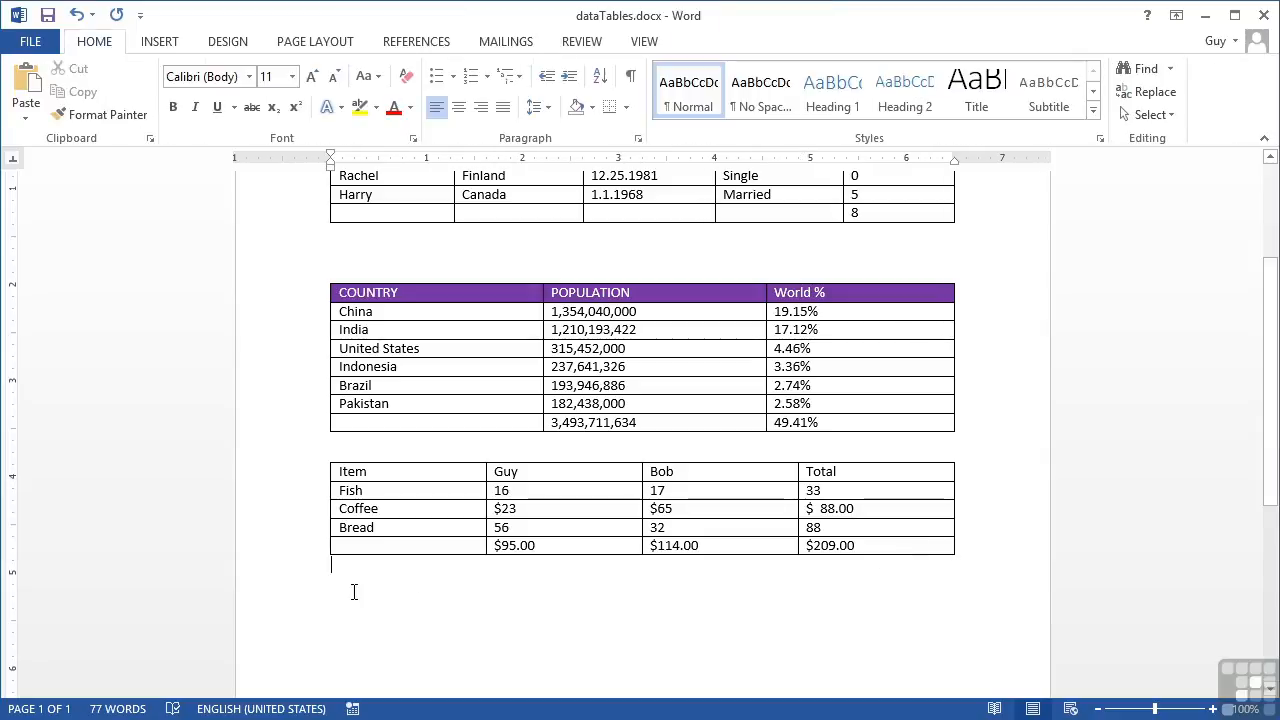
Examine the functions and number formats offered by the Formula dialog for the empty first cell of the bottom row
click(385, 553)
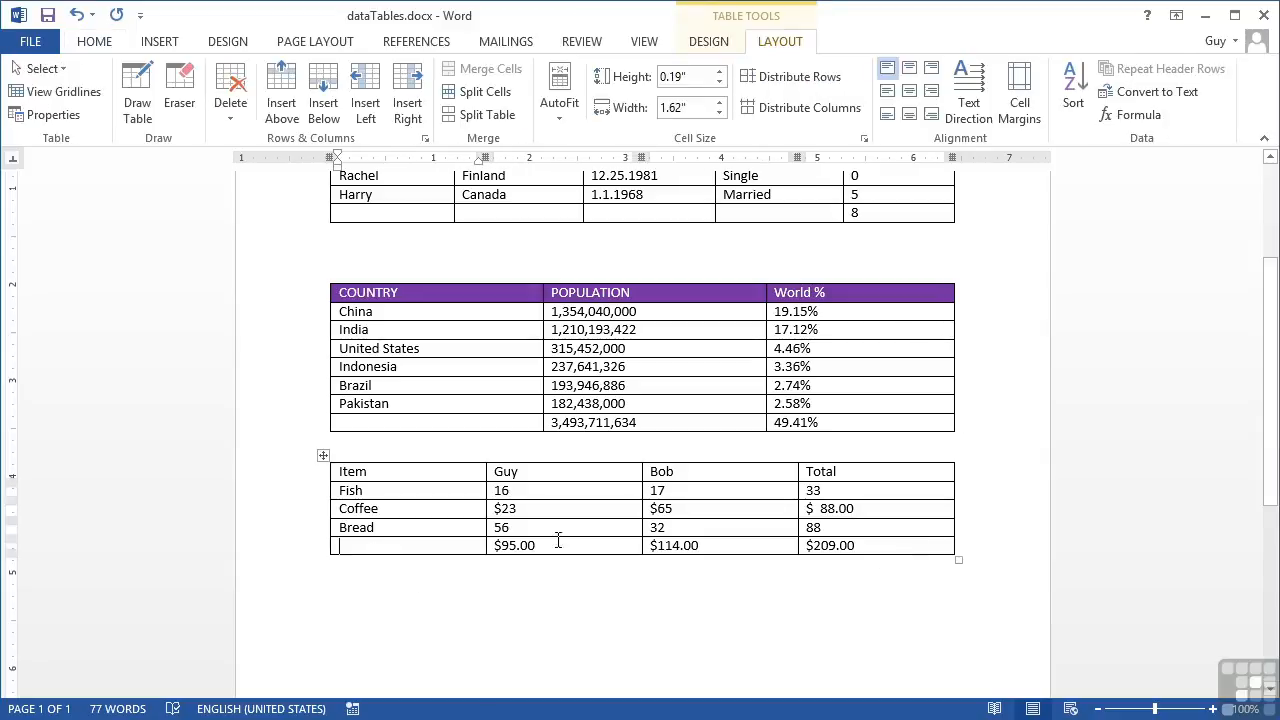
click(1138, 115)
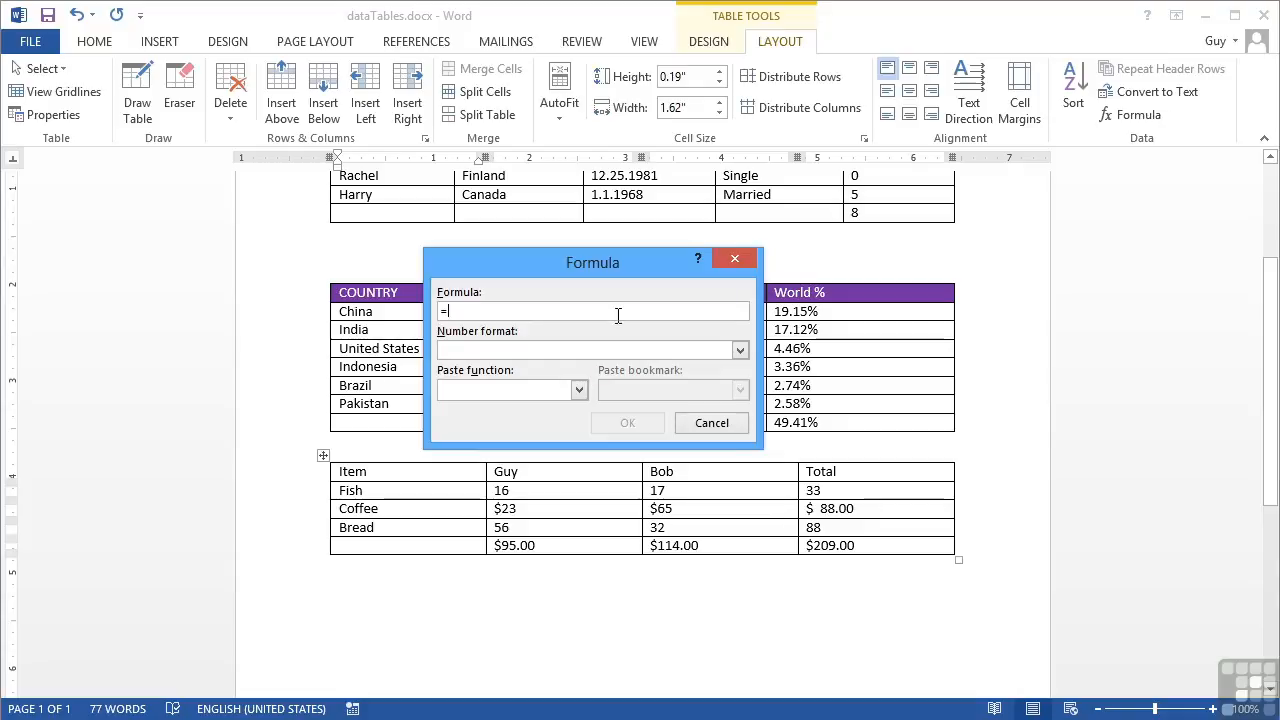
click(578, 390)
click(579, 497)
drag(580, 460, 582, 421)
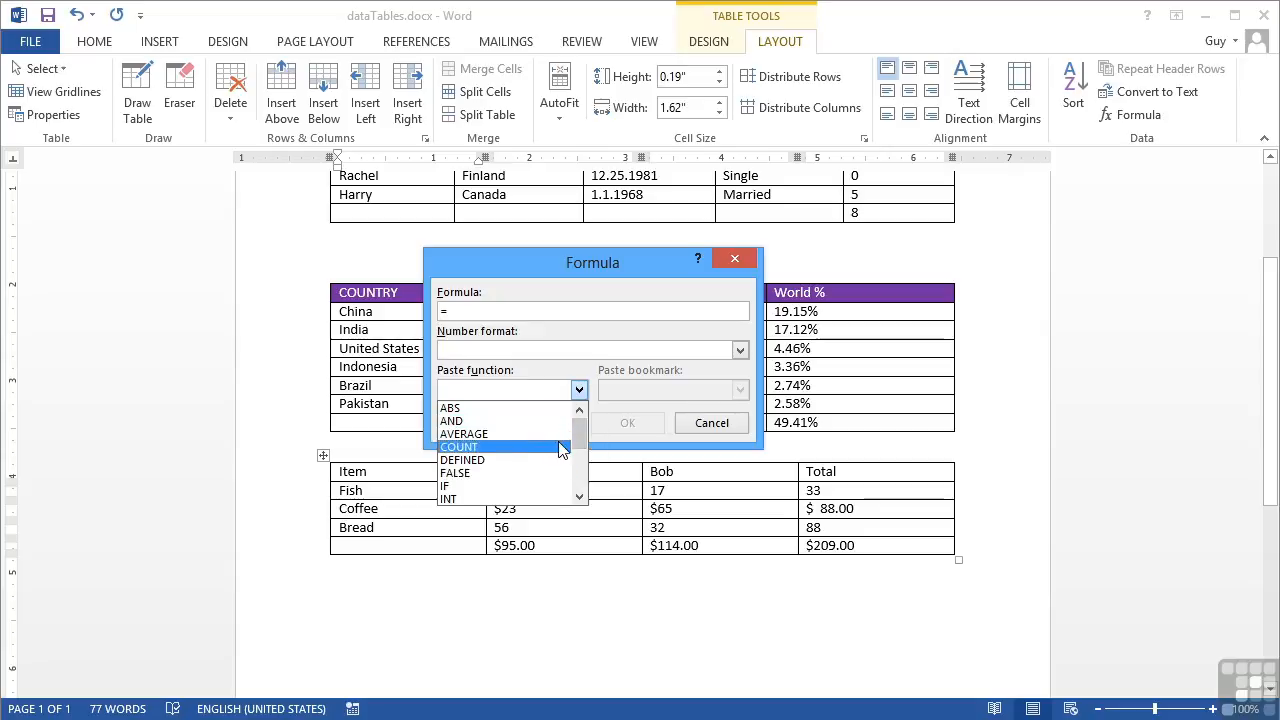
click(598, 412)
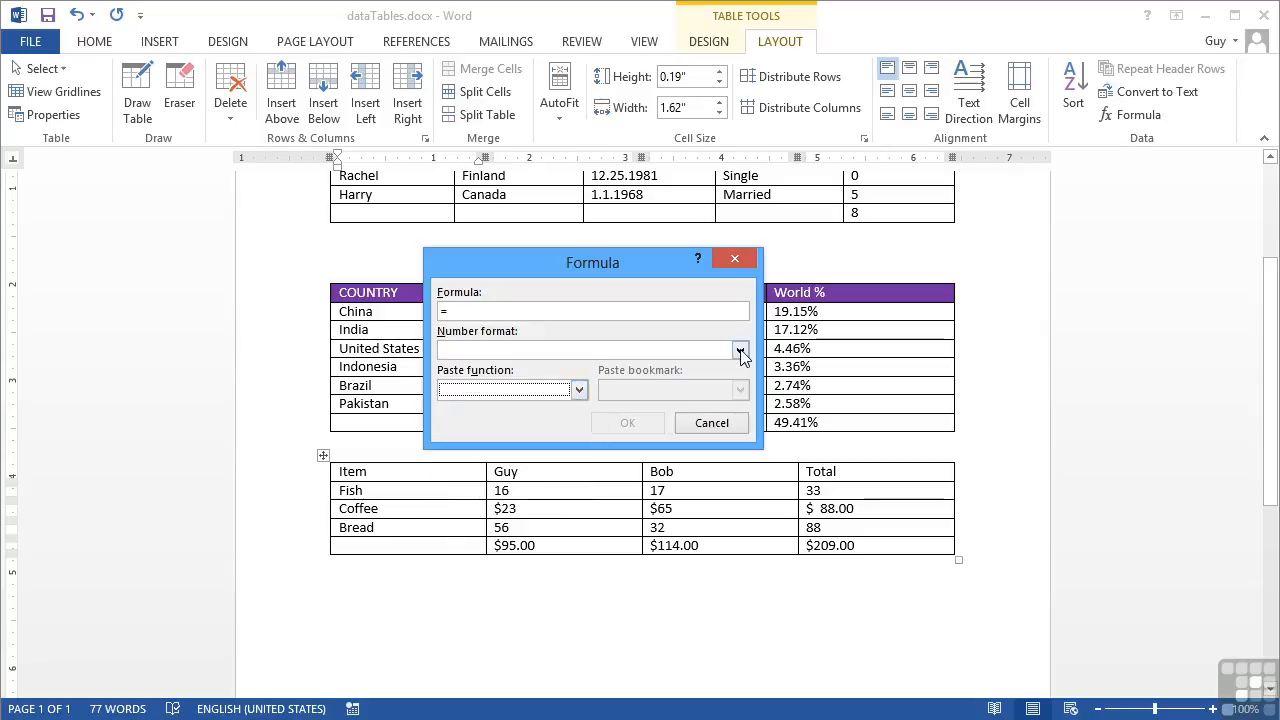
click(740, 349)
click(741, 431)
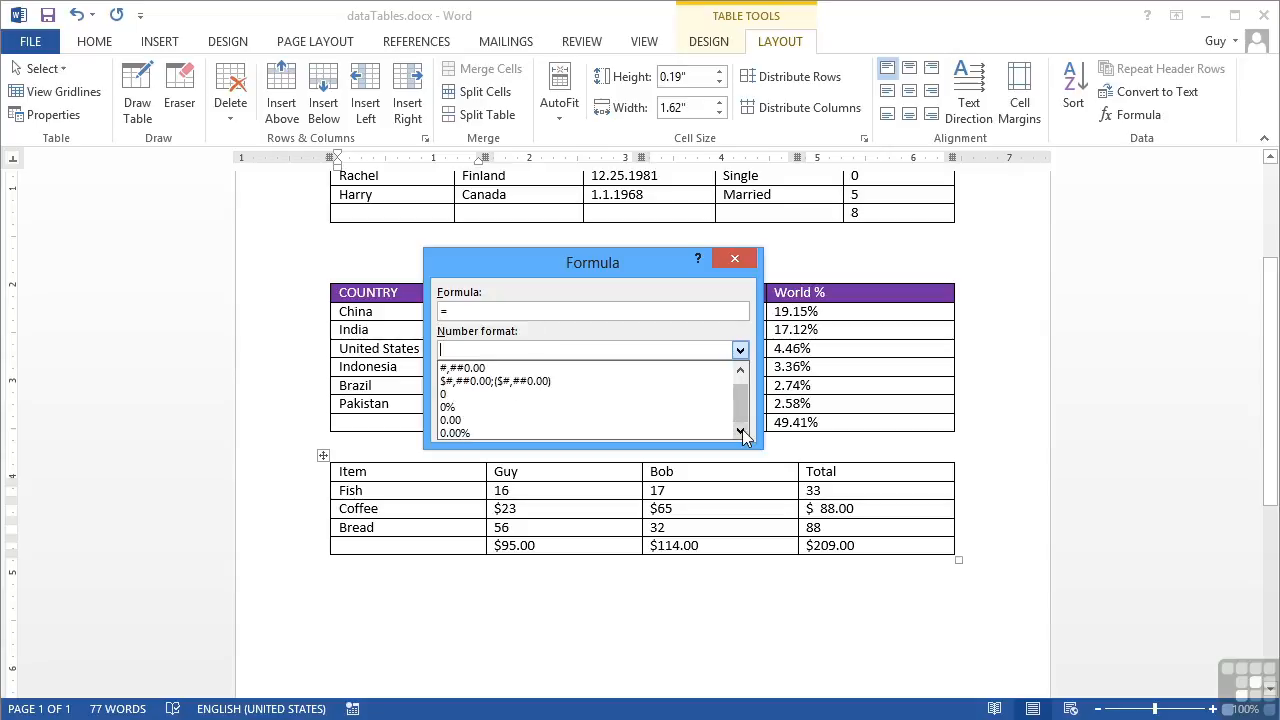
click(740, 370)
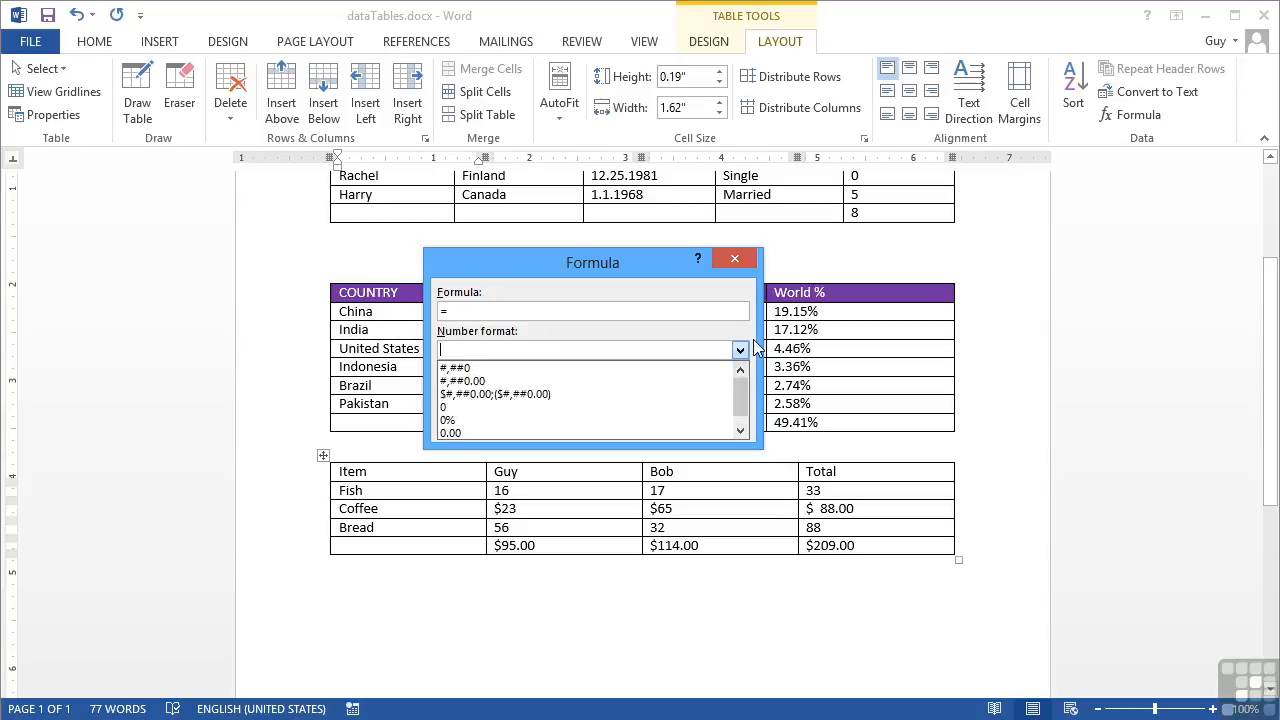
click(741, 349)
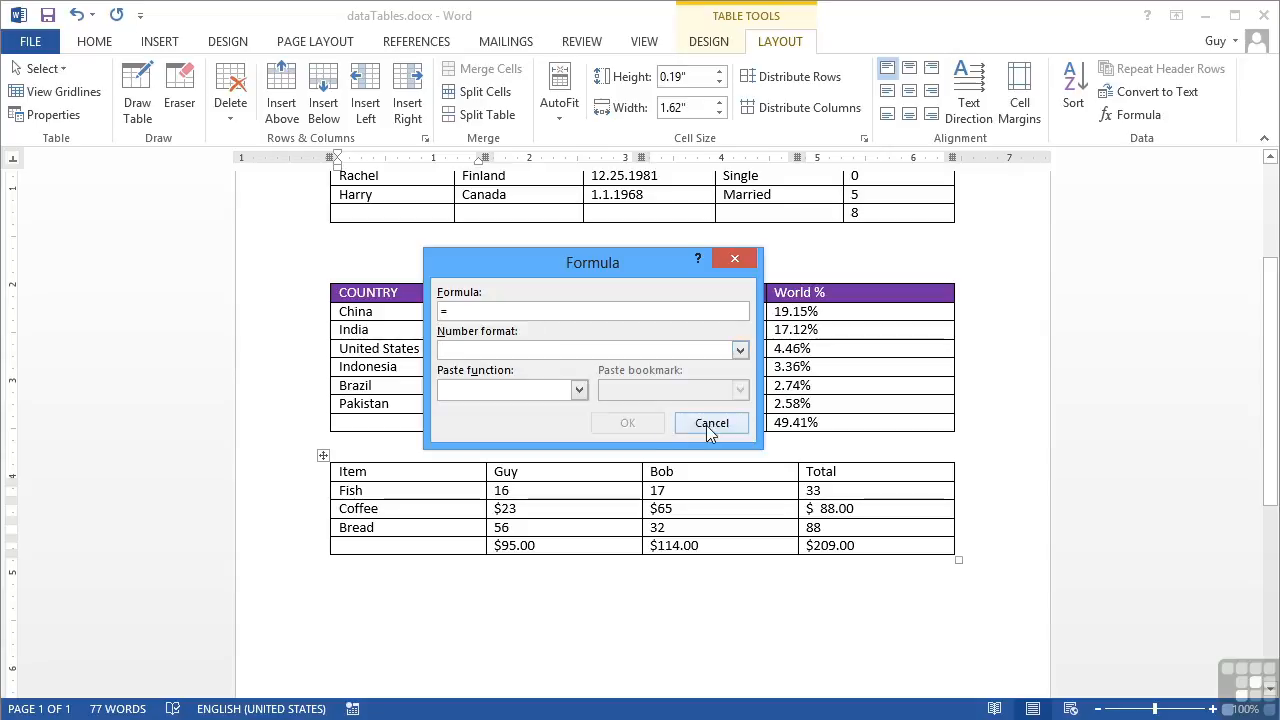